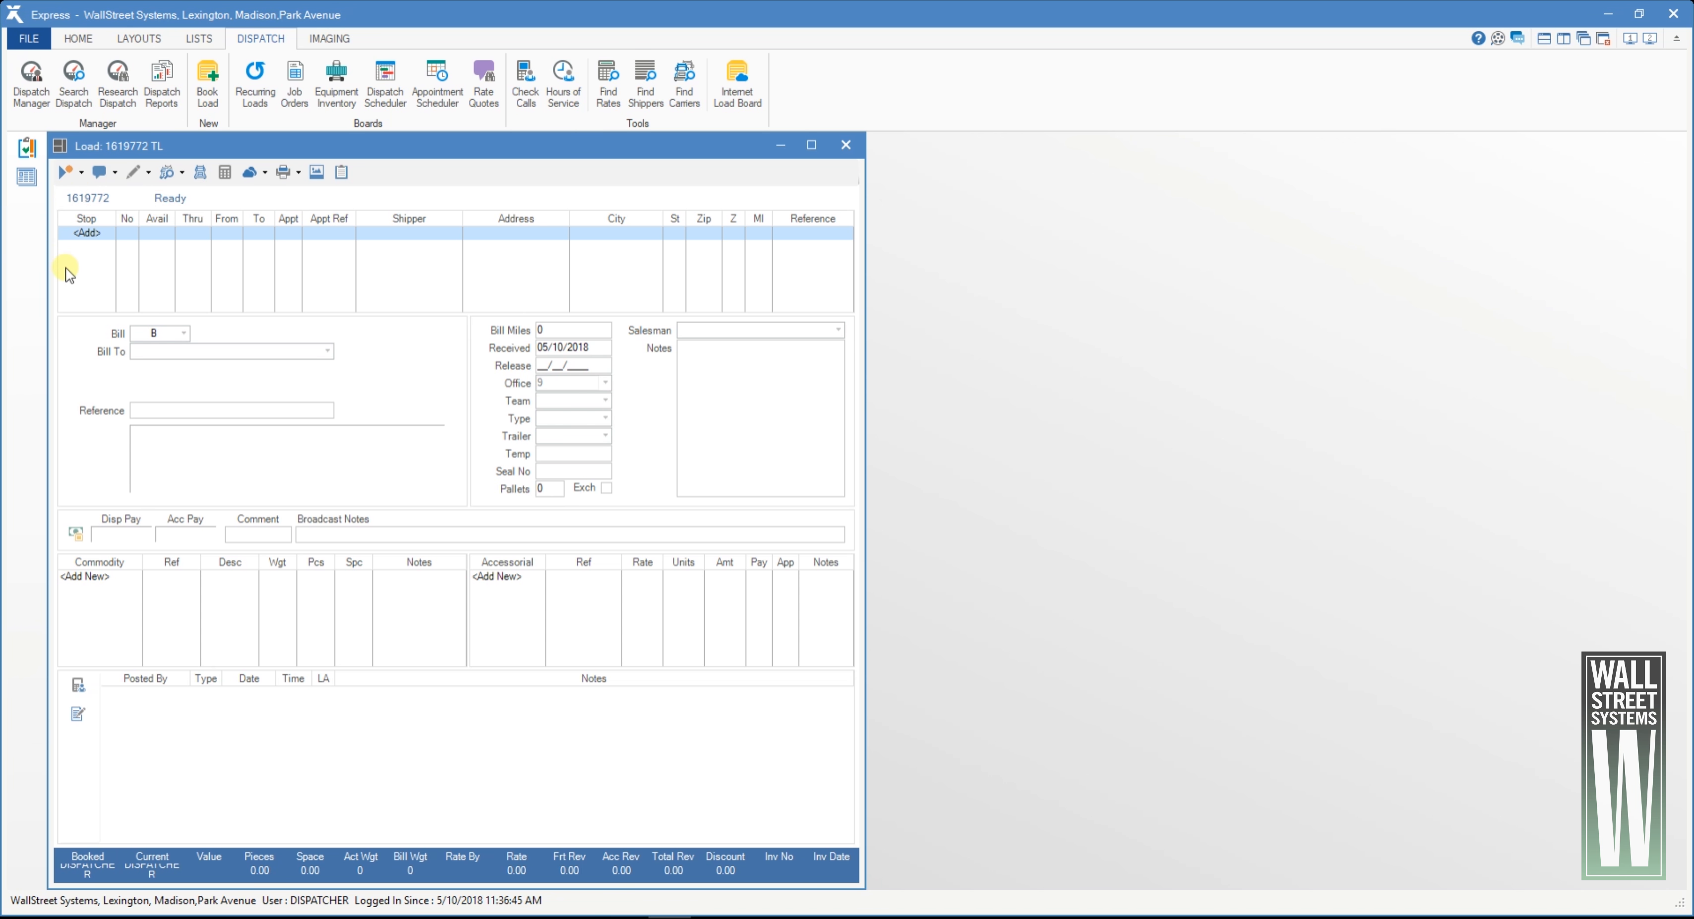
# Start a shipper stop on the load and choose AMERICA 1 LOGISTICS DOING DRAYAGE in Atlanta as its company.
pyautogui.click(86, 234)
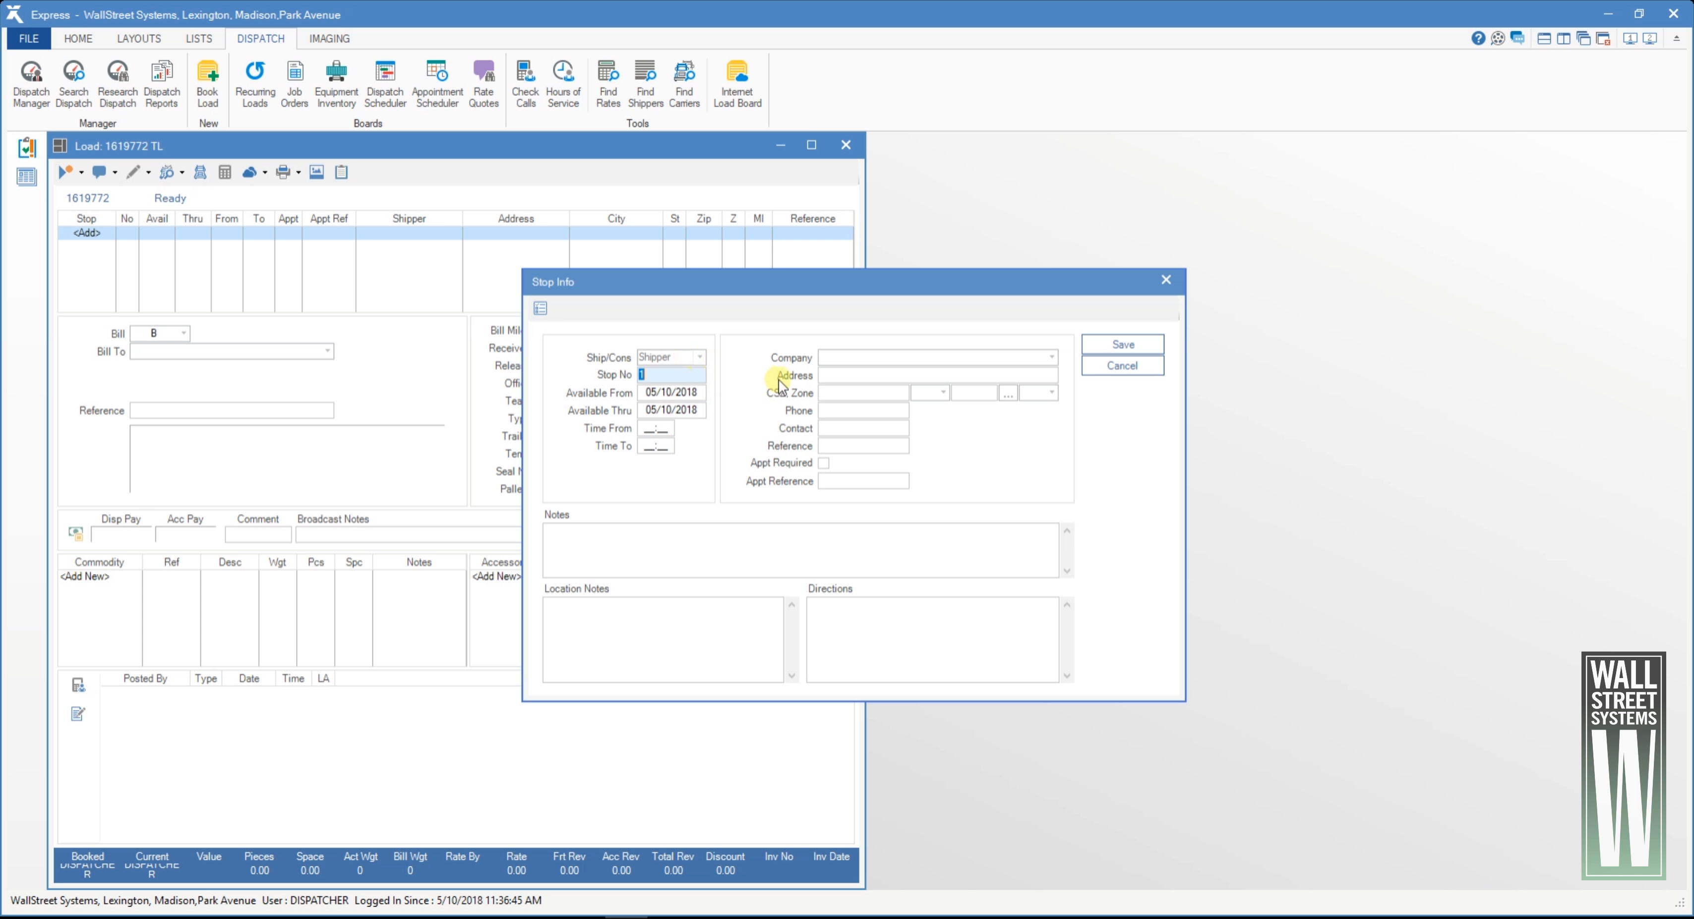
pyautogui.click(945, 357)
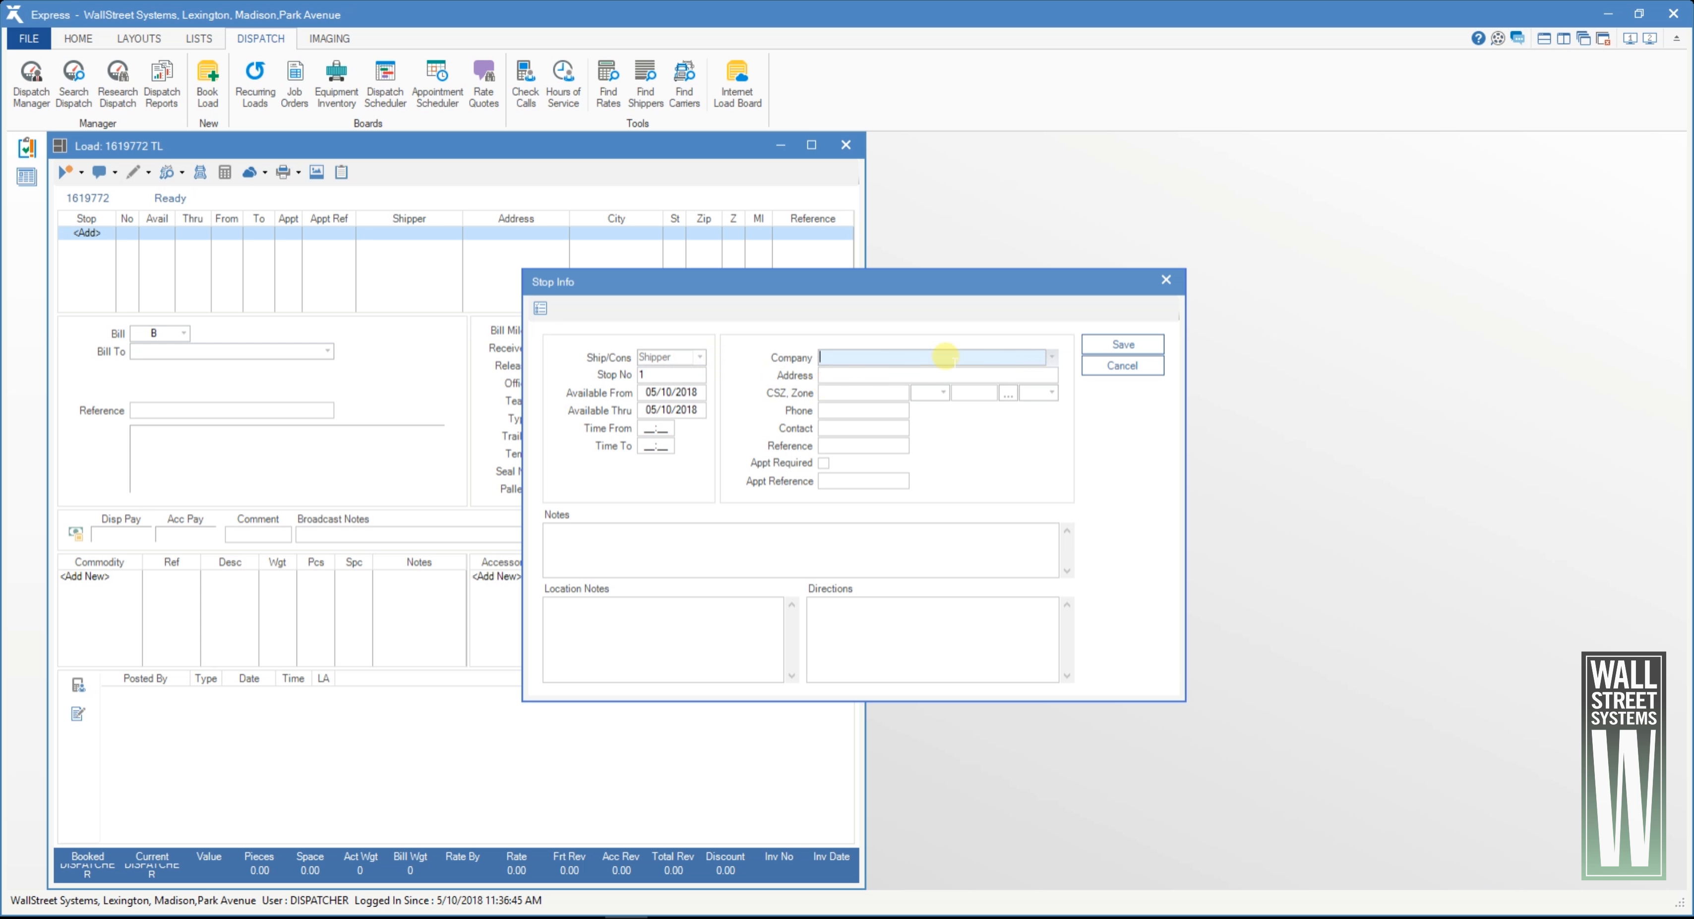
pyautogui.click(1050, 357)
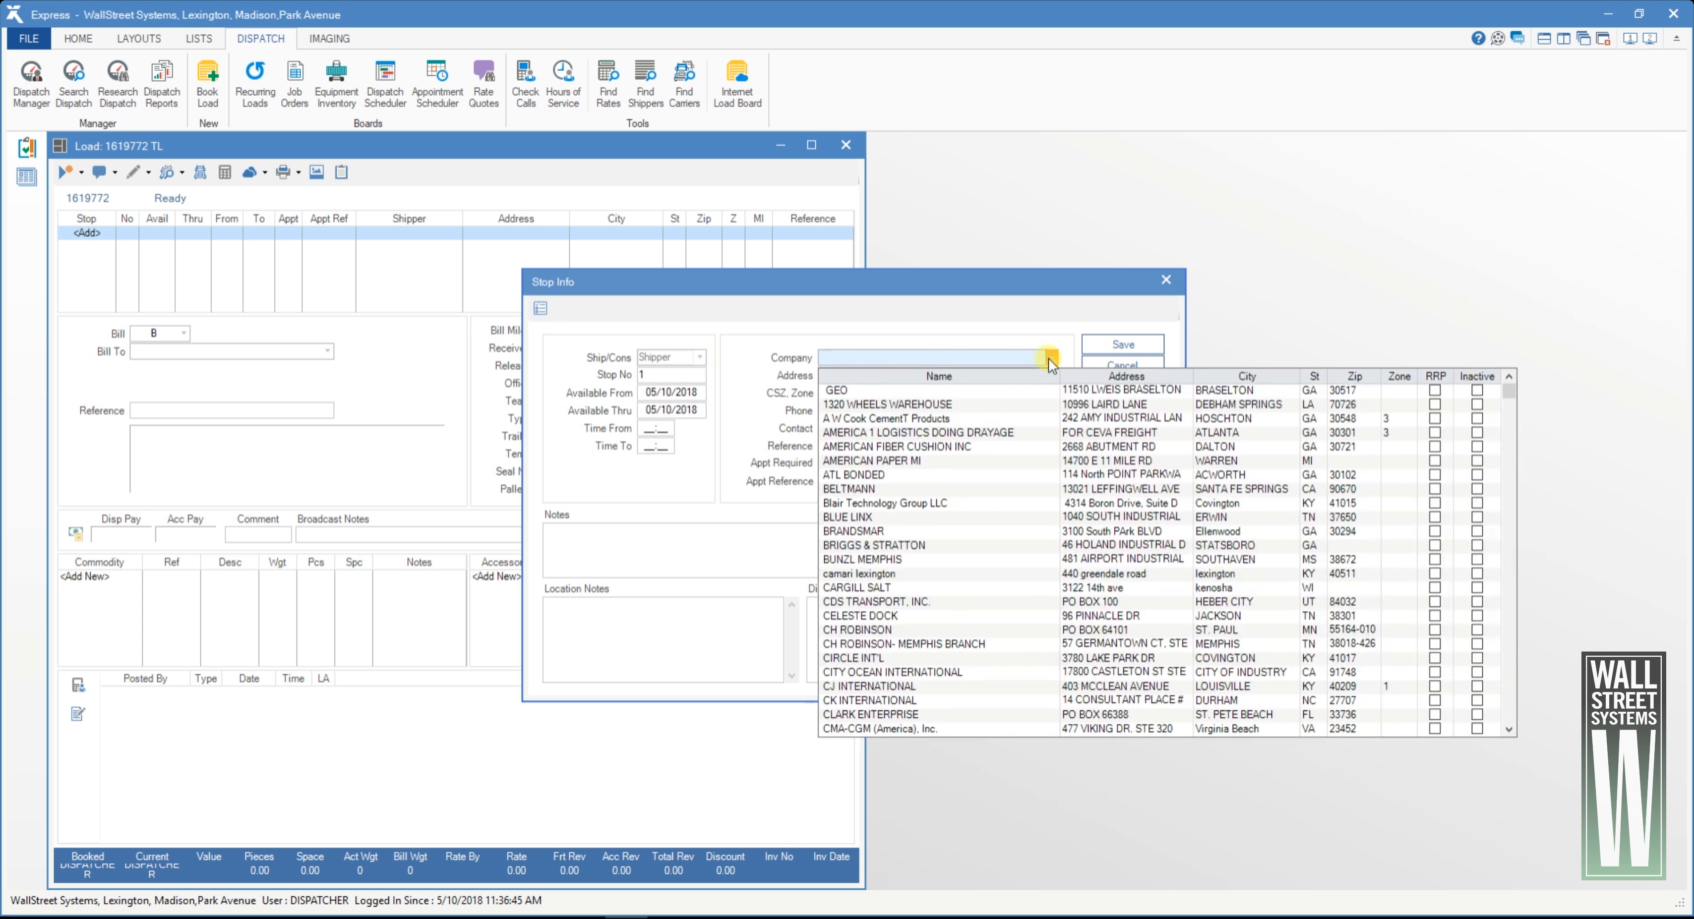
pyautogui.click(1067, 434)
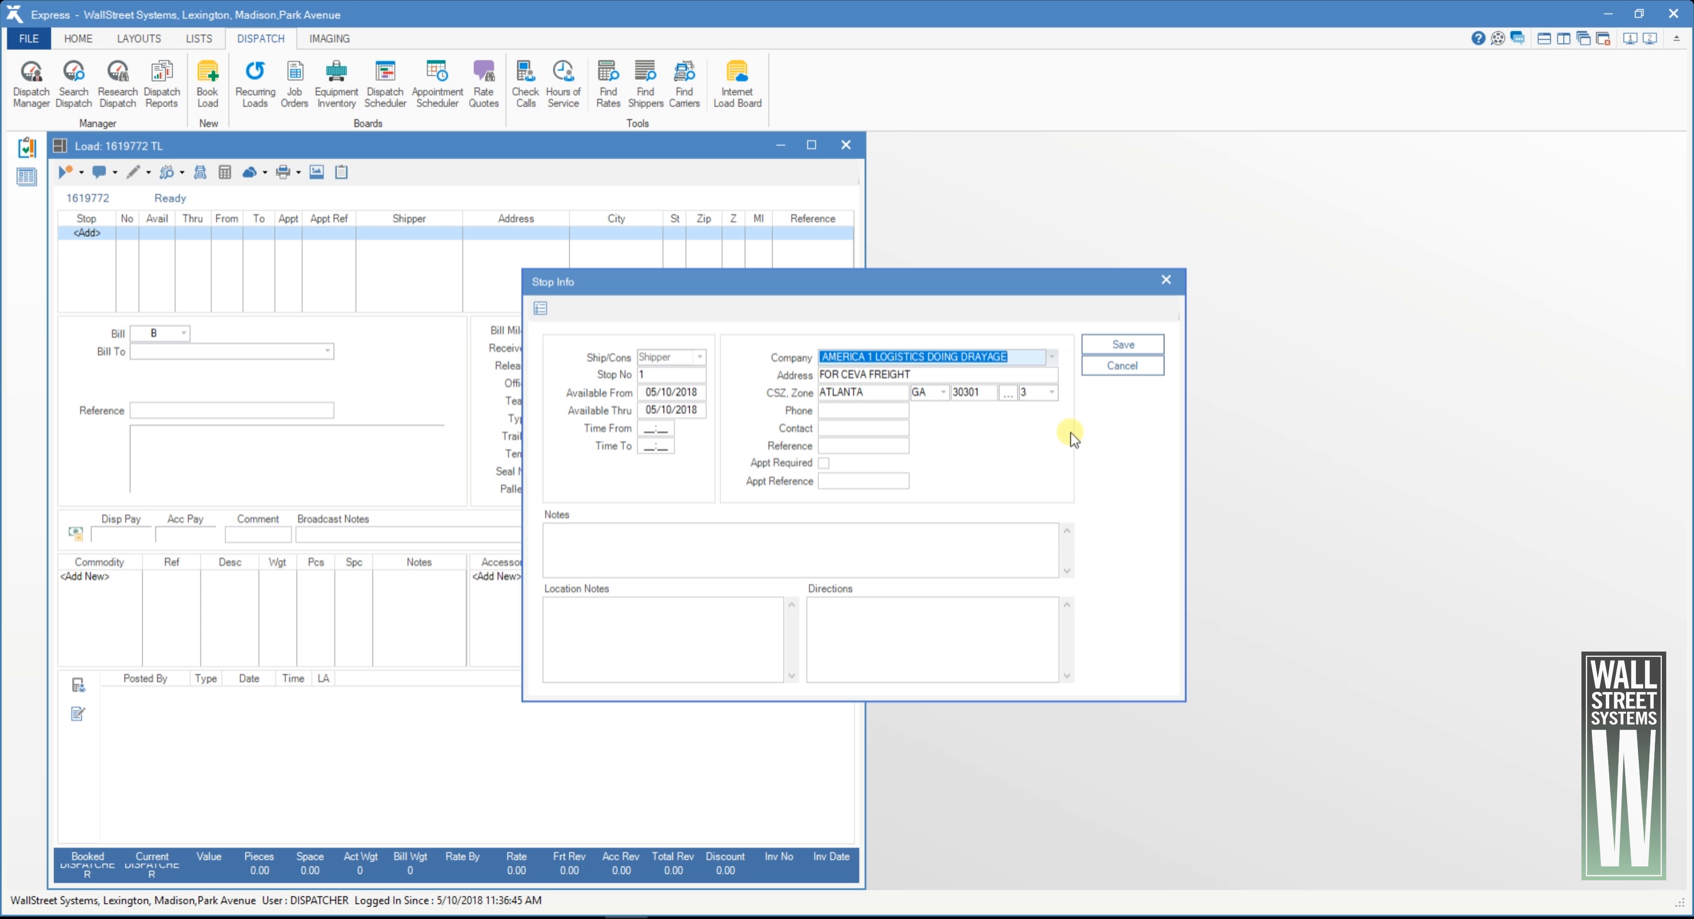
pyautogui.press('Insert')
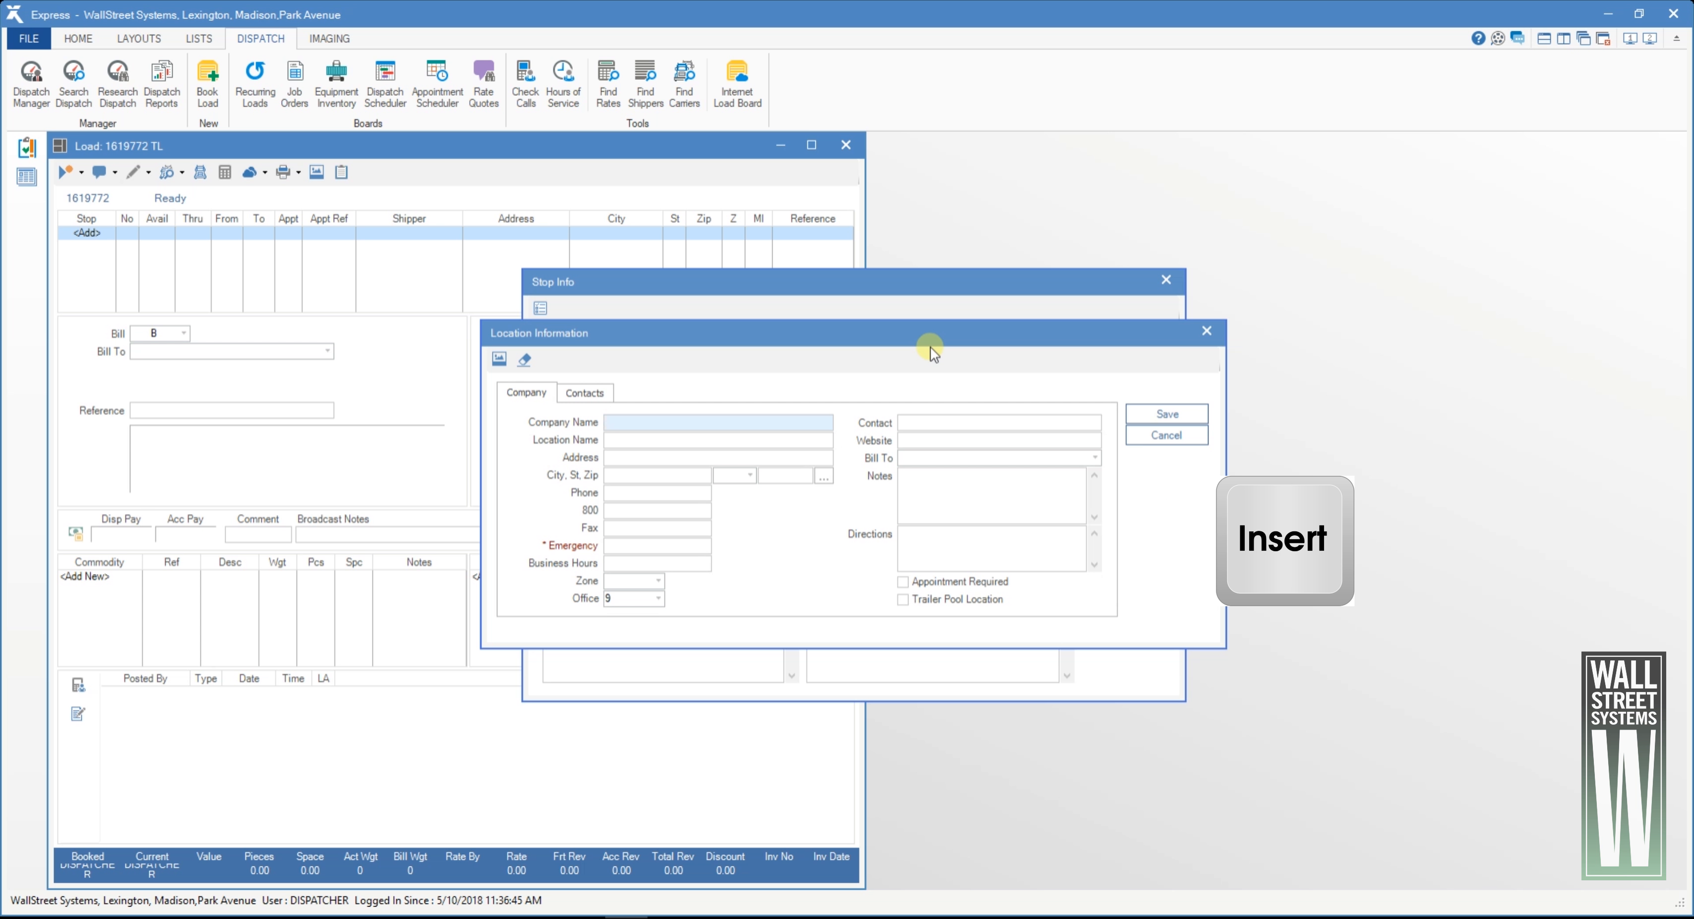
pyautogui.click(696, 440)
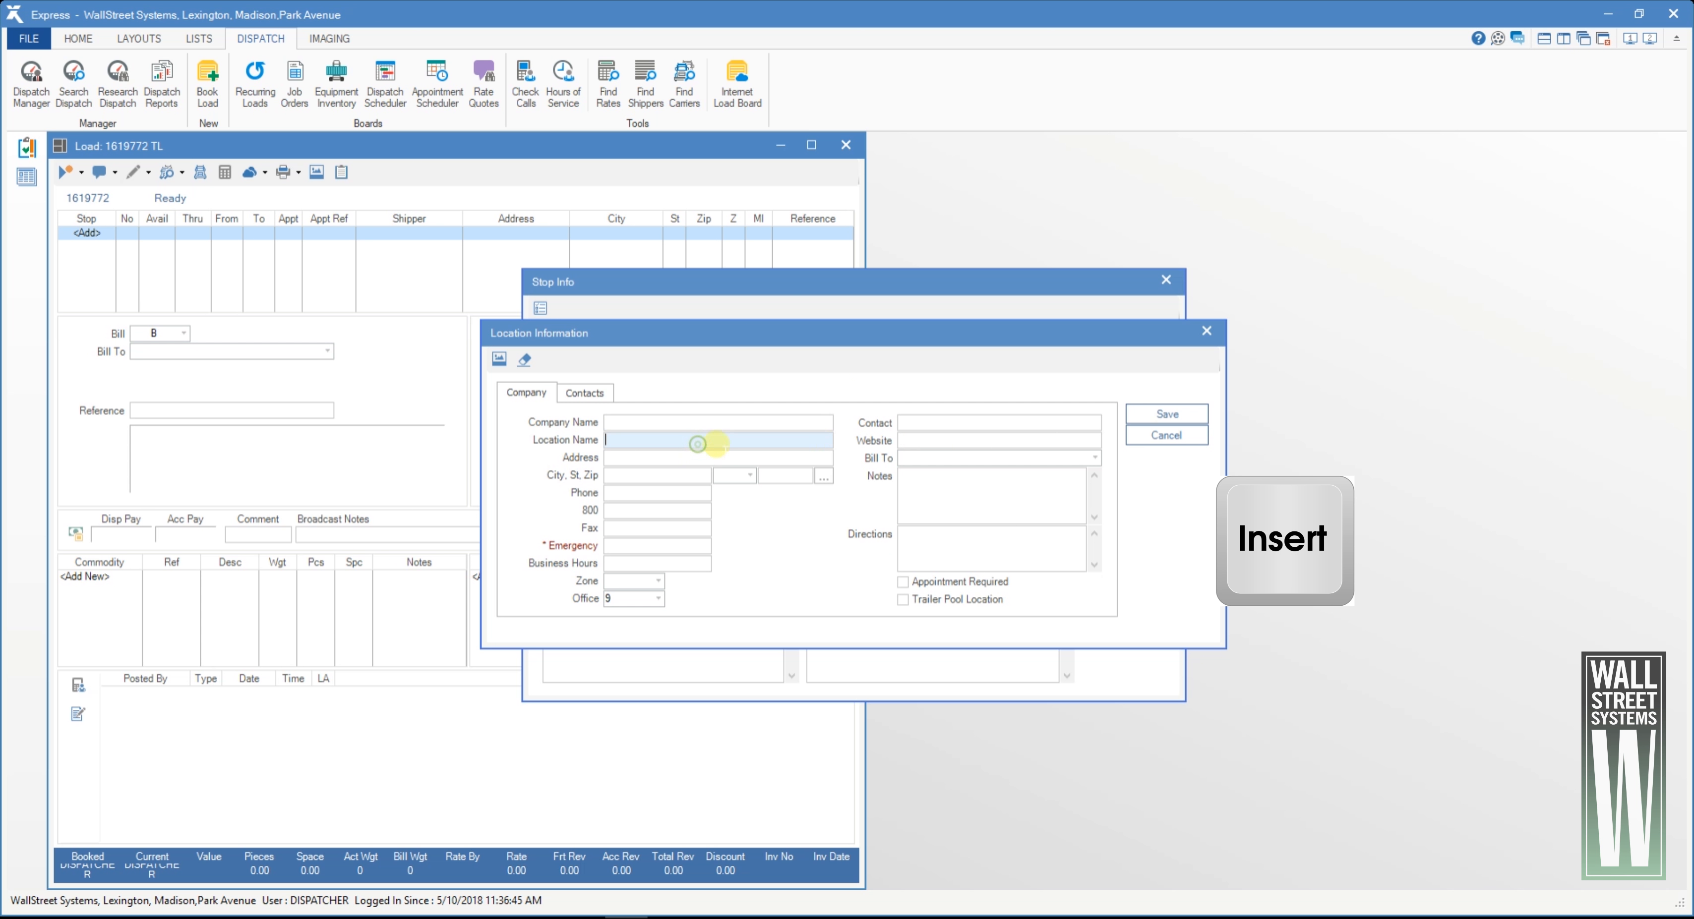
pyautogui.click(951, 423)
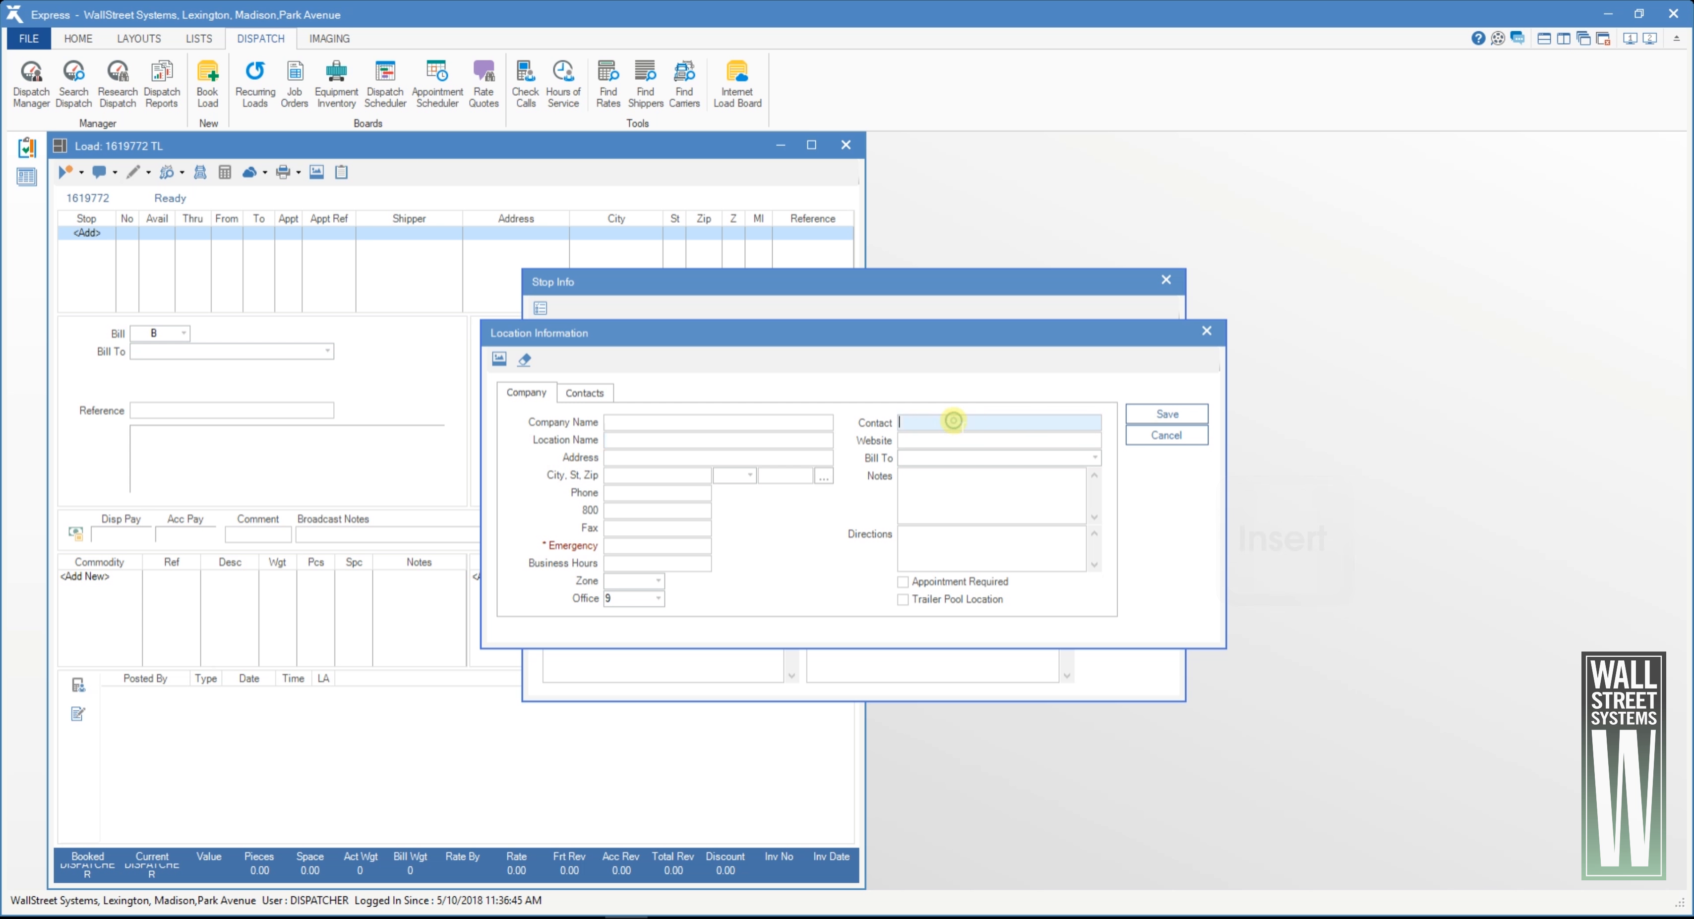
pyautogui.click(1213, 335)
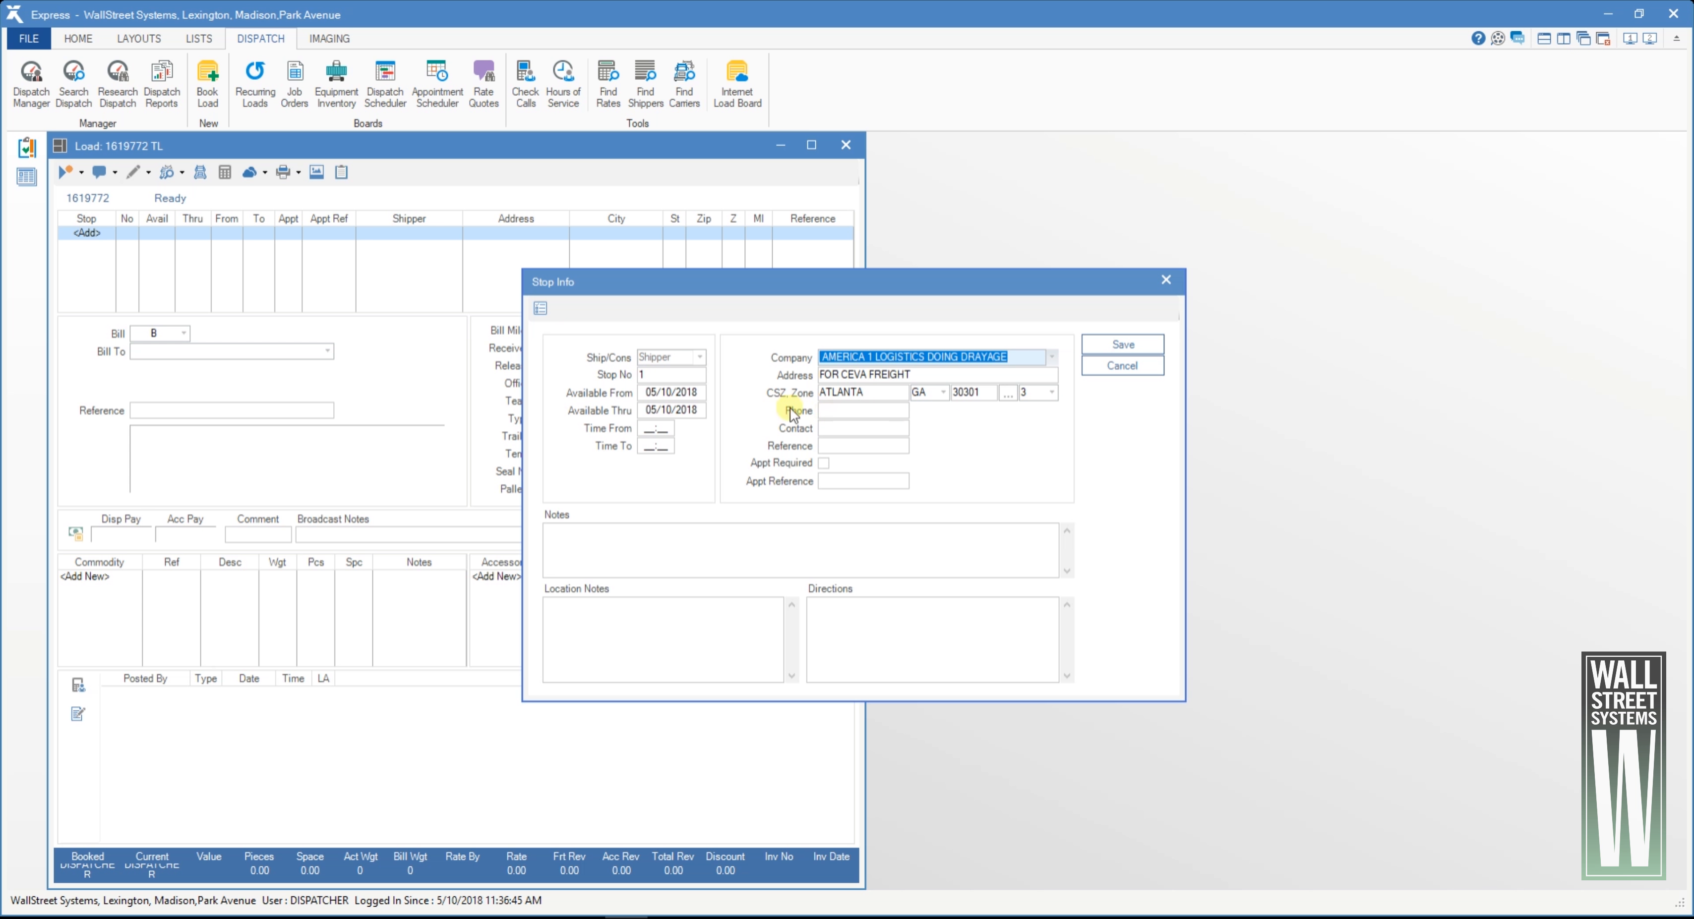
# Mark the shipper stop as requiring an appointment, enter appointment reference 123456, and save the stop.
pyautogui.click(655, 428)
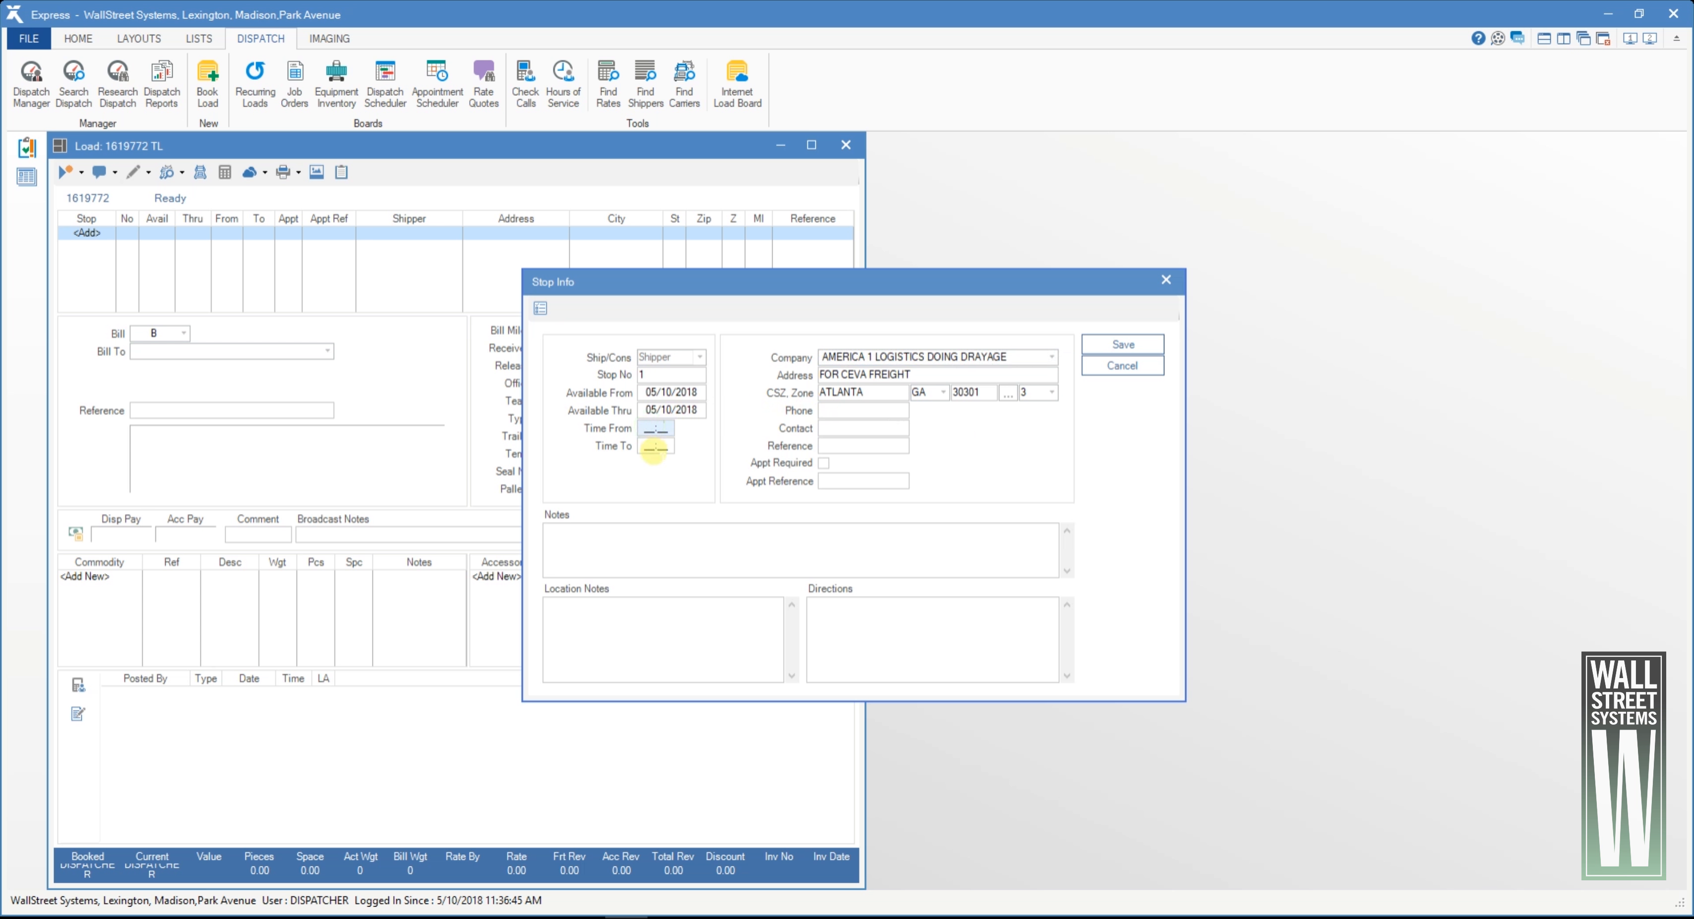
pyautogui.click(653, 448)
pyautogui.click(825, 463)
pyautogui.click(836, 485)
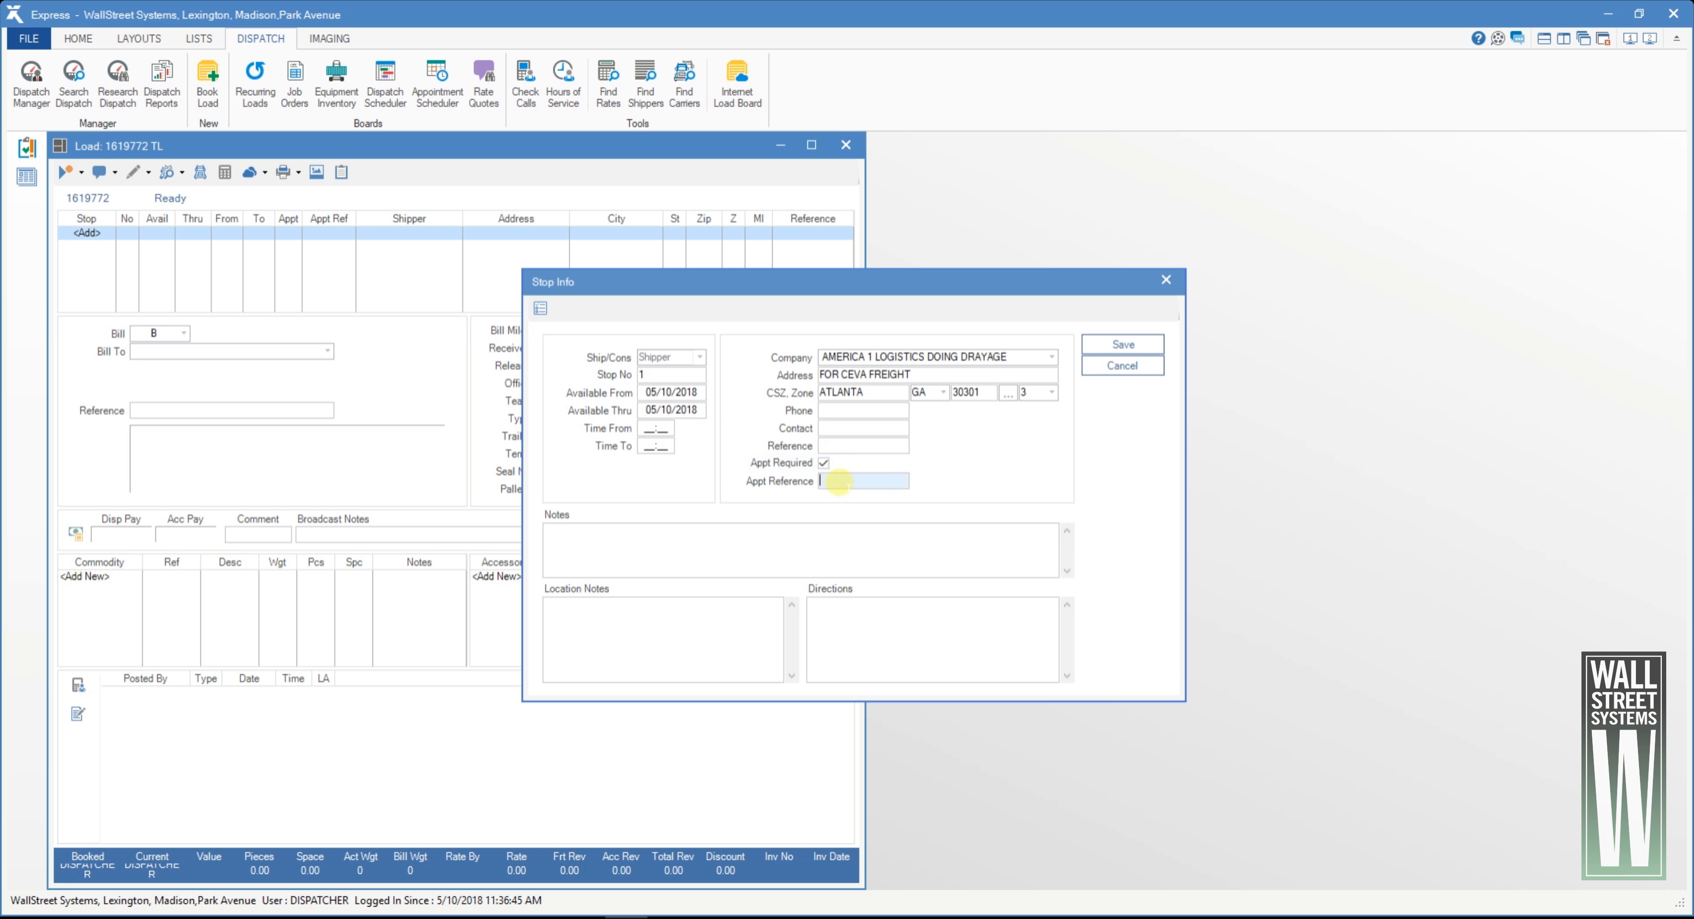
pyautogui.write('123456')
pyautogui.click(588, 552)
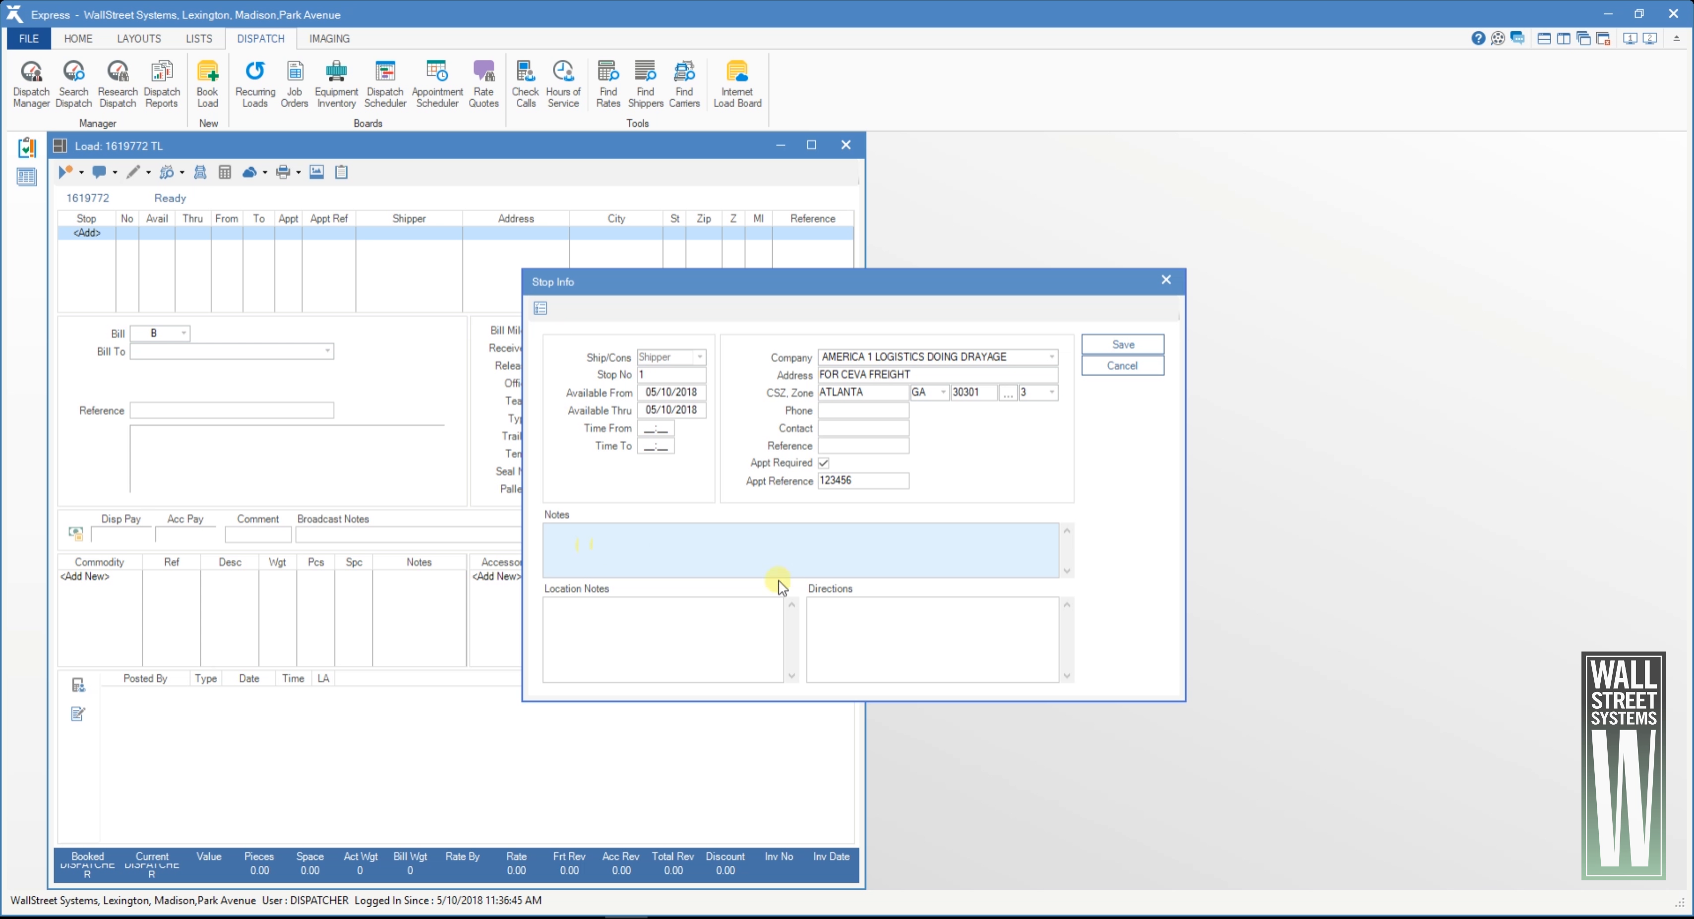
pyautogui.click(1145, 347)
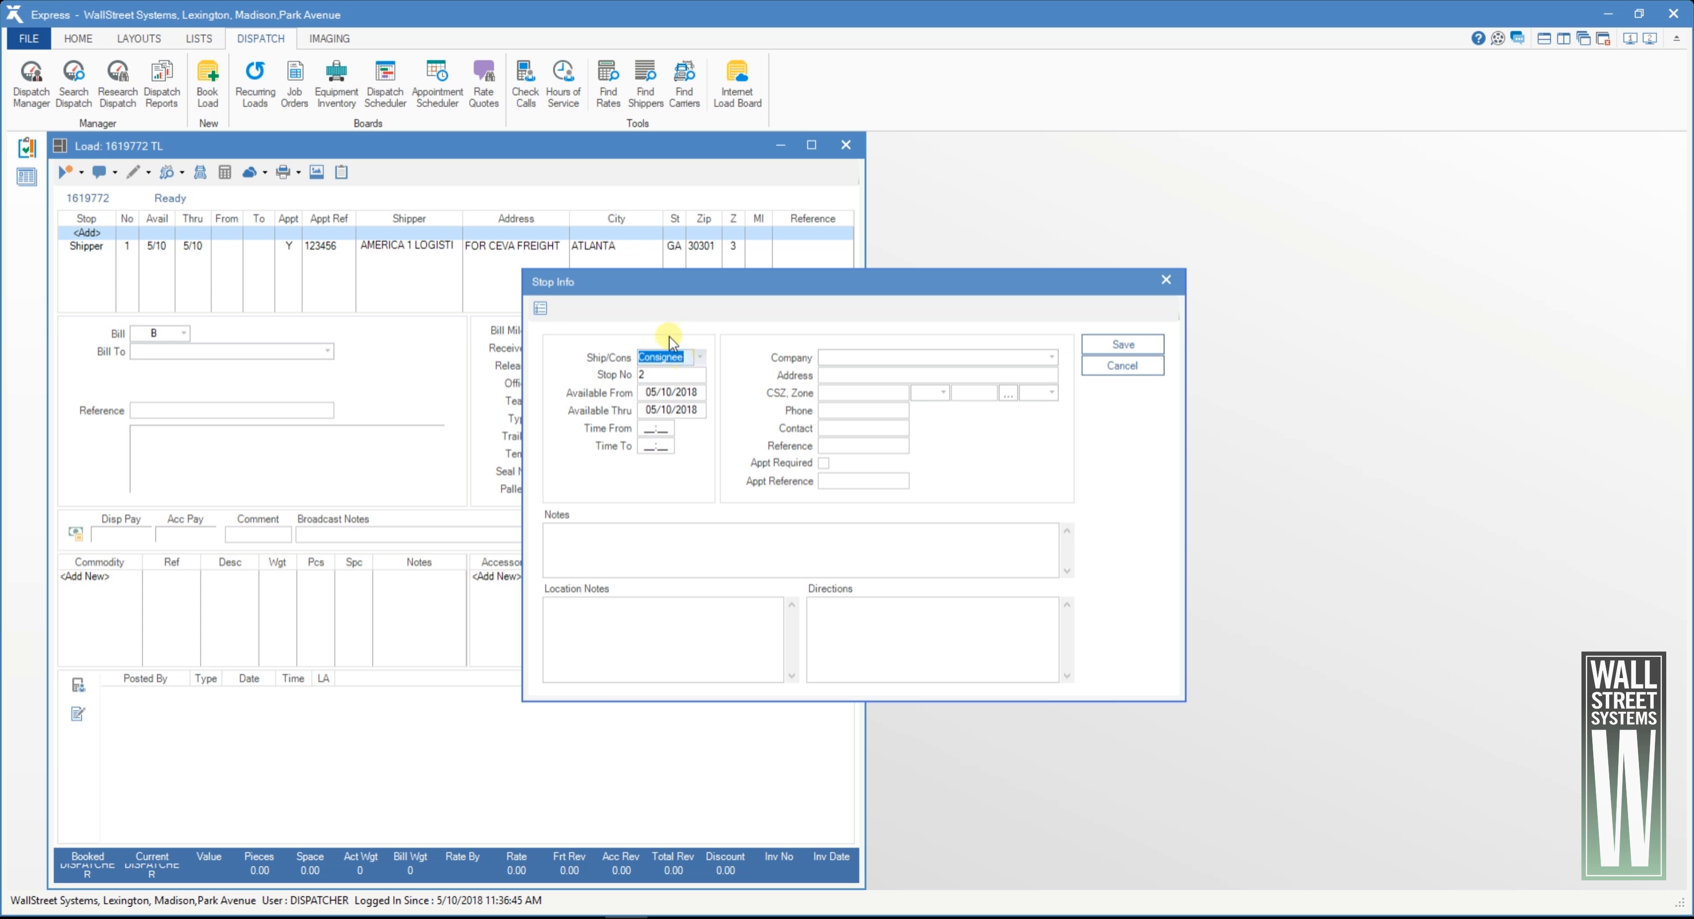
# Add ATL BONDED in Acworth, GA as the consignee for stop 2 and save the stop.
pyautogui.click(703, 359)
pyautogui.click(703, 359)
pyautogui.click(1052, 357)
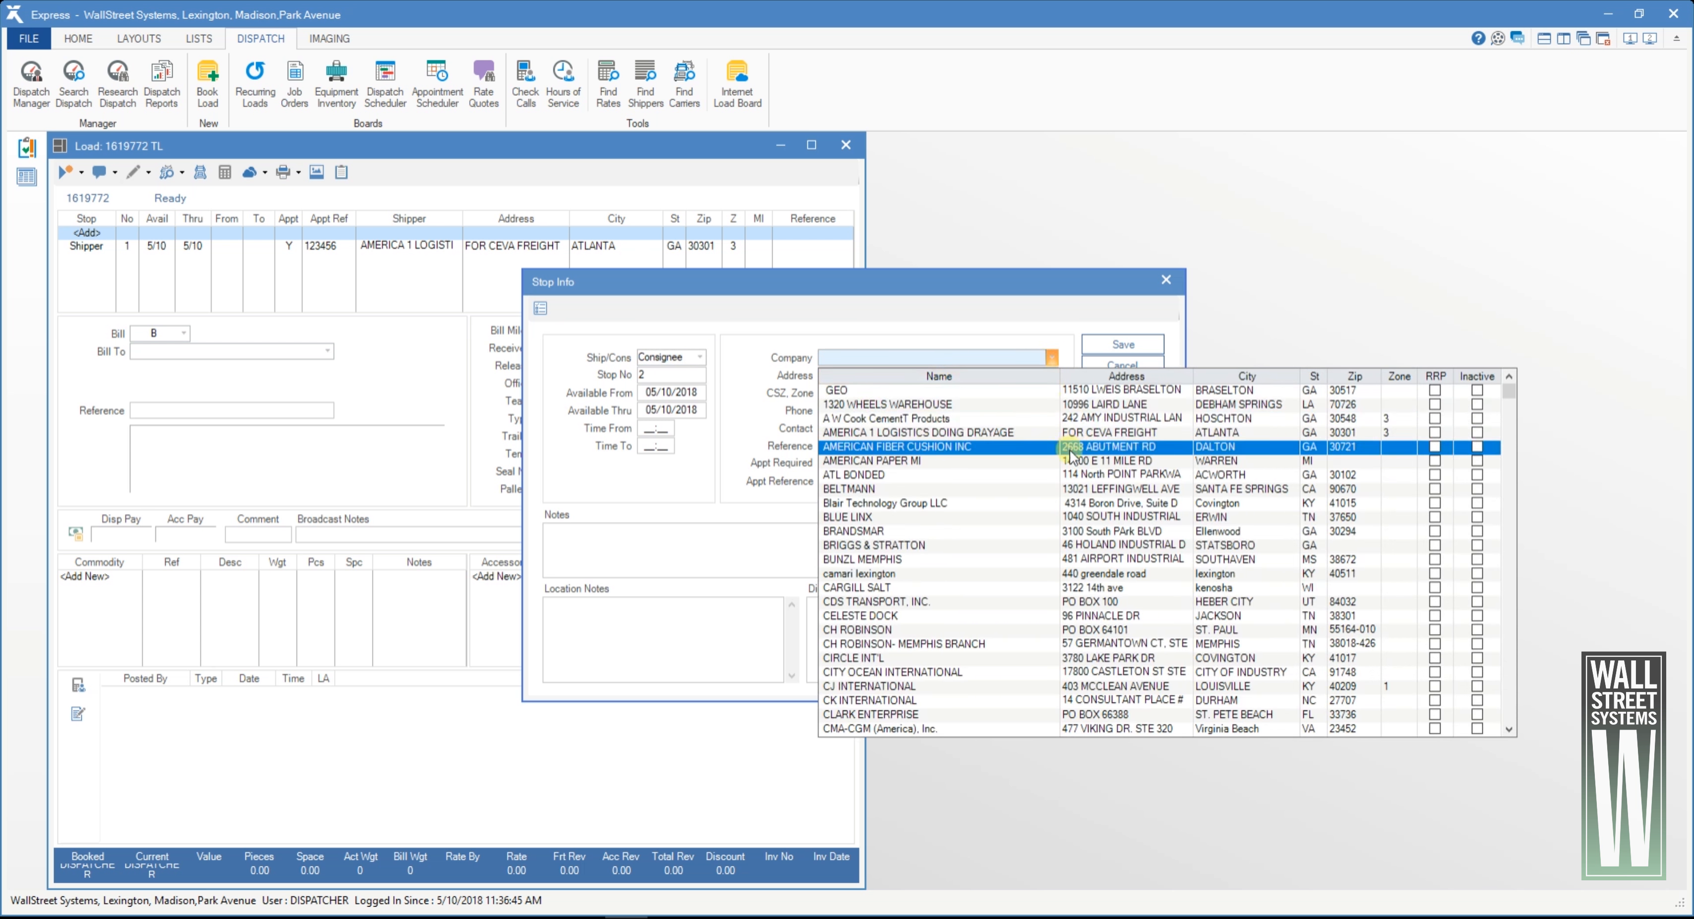
pyautogui.click(1073, 475)
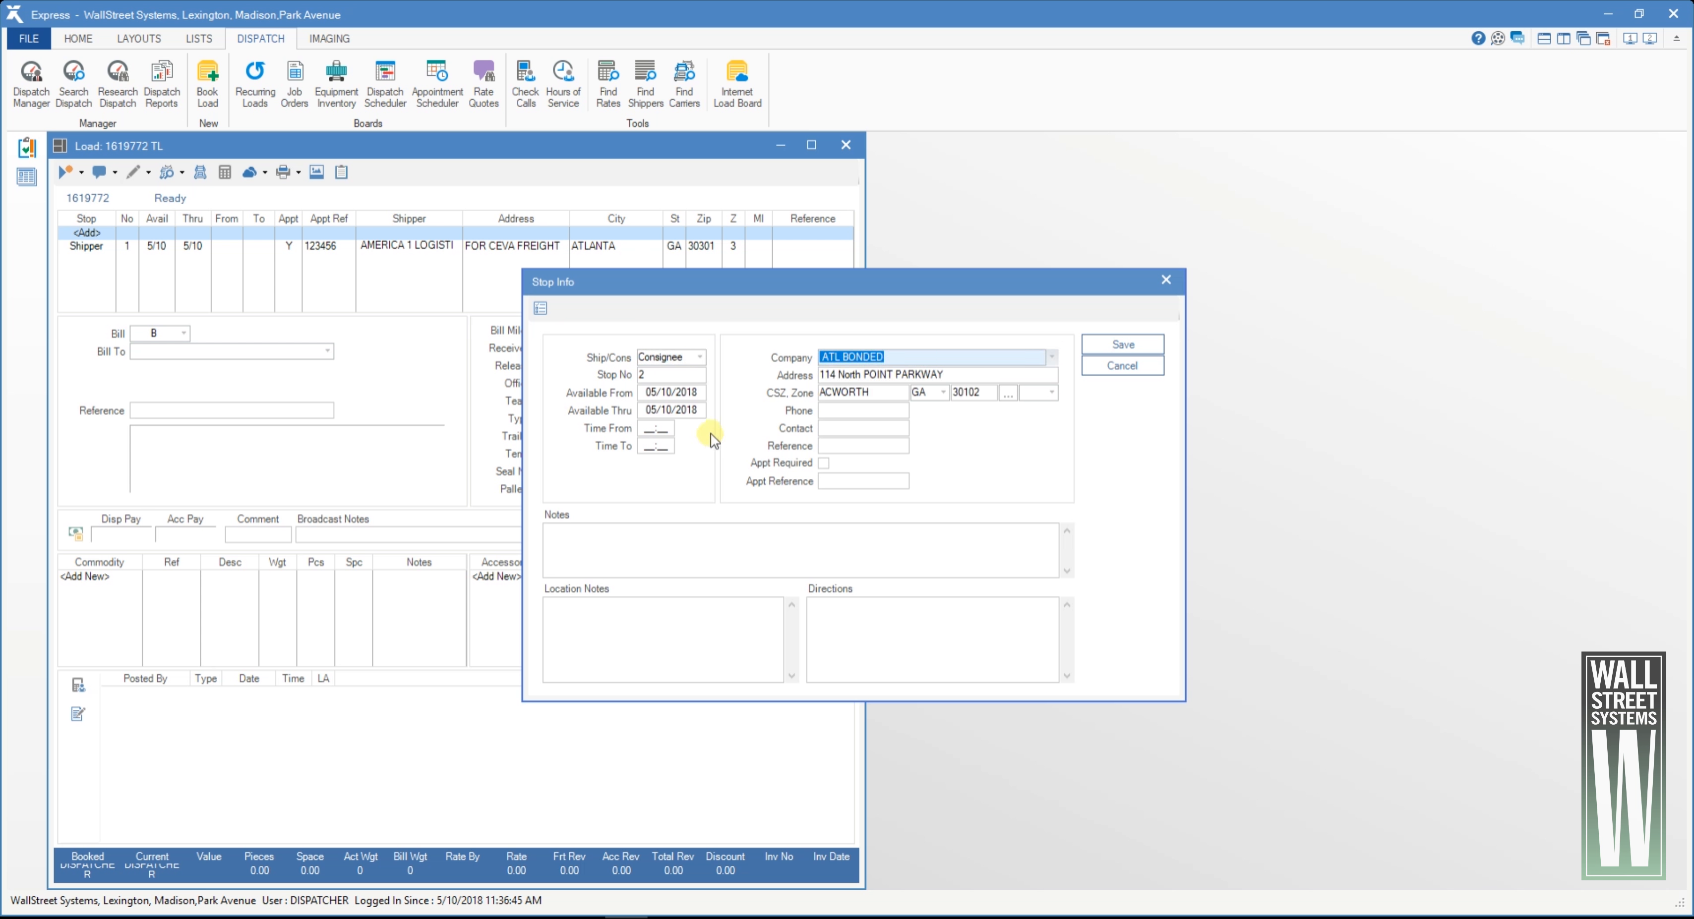
pyautogui.click(656, 429)
pyautogui.click(656, 446)
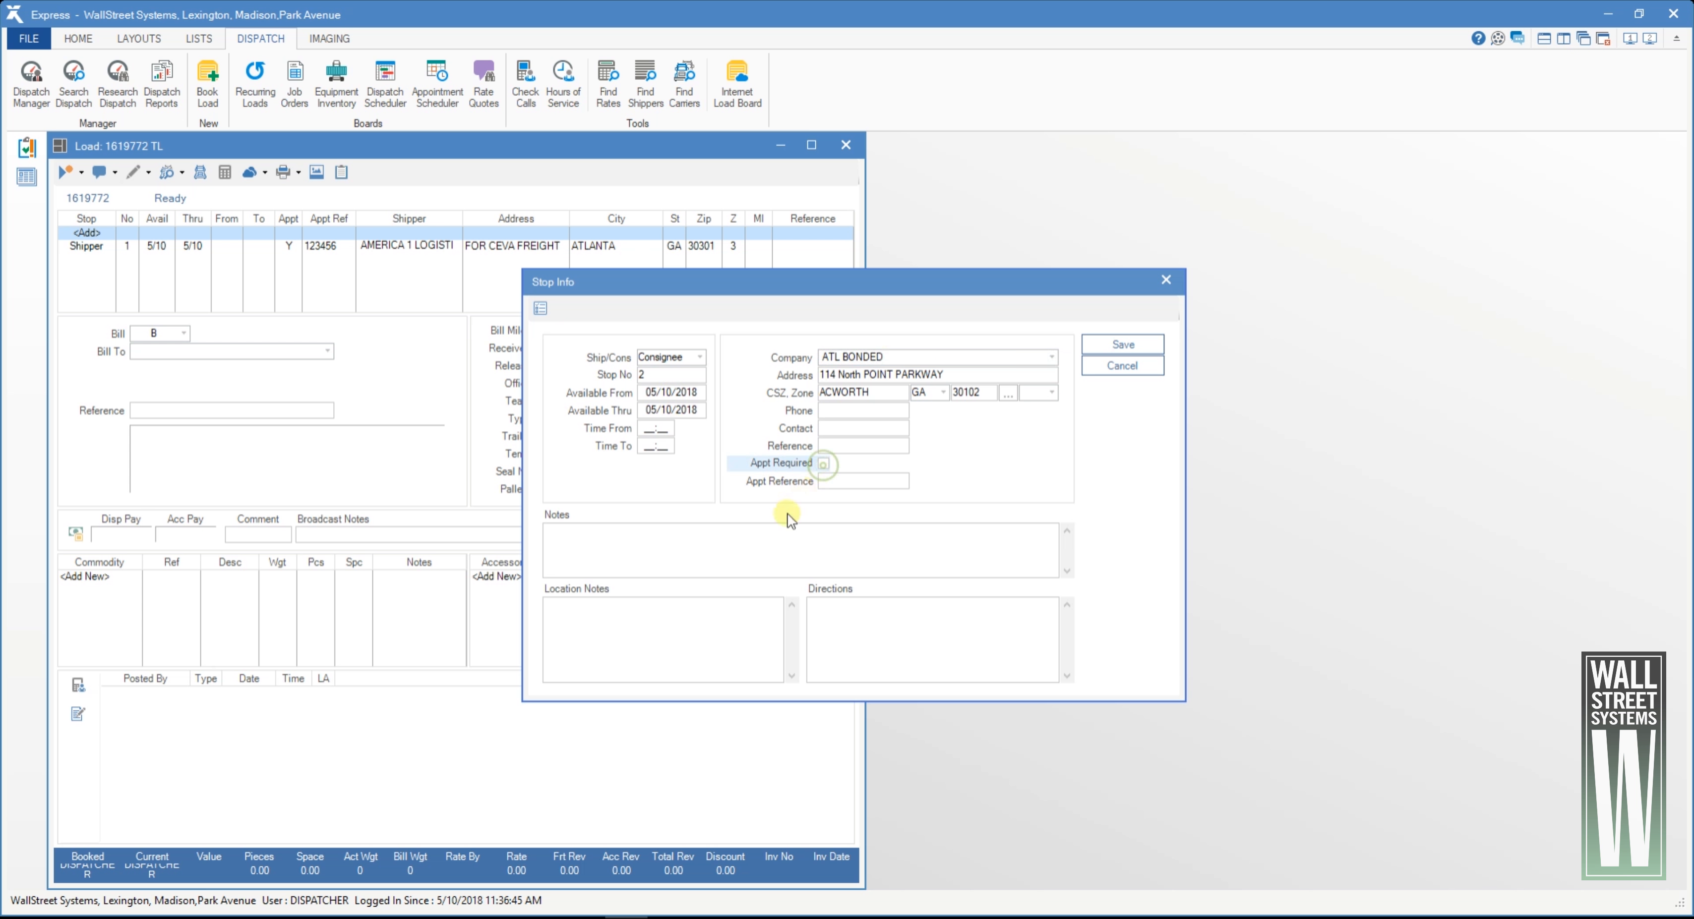
pyautogui.click(769, 536)
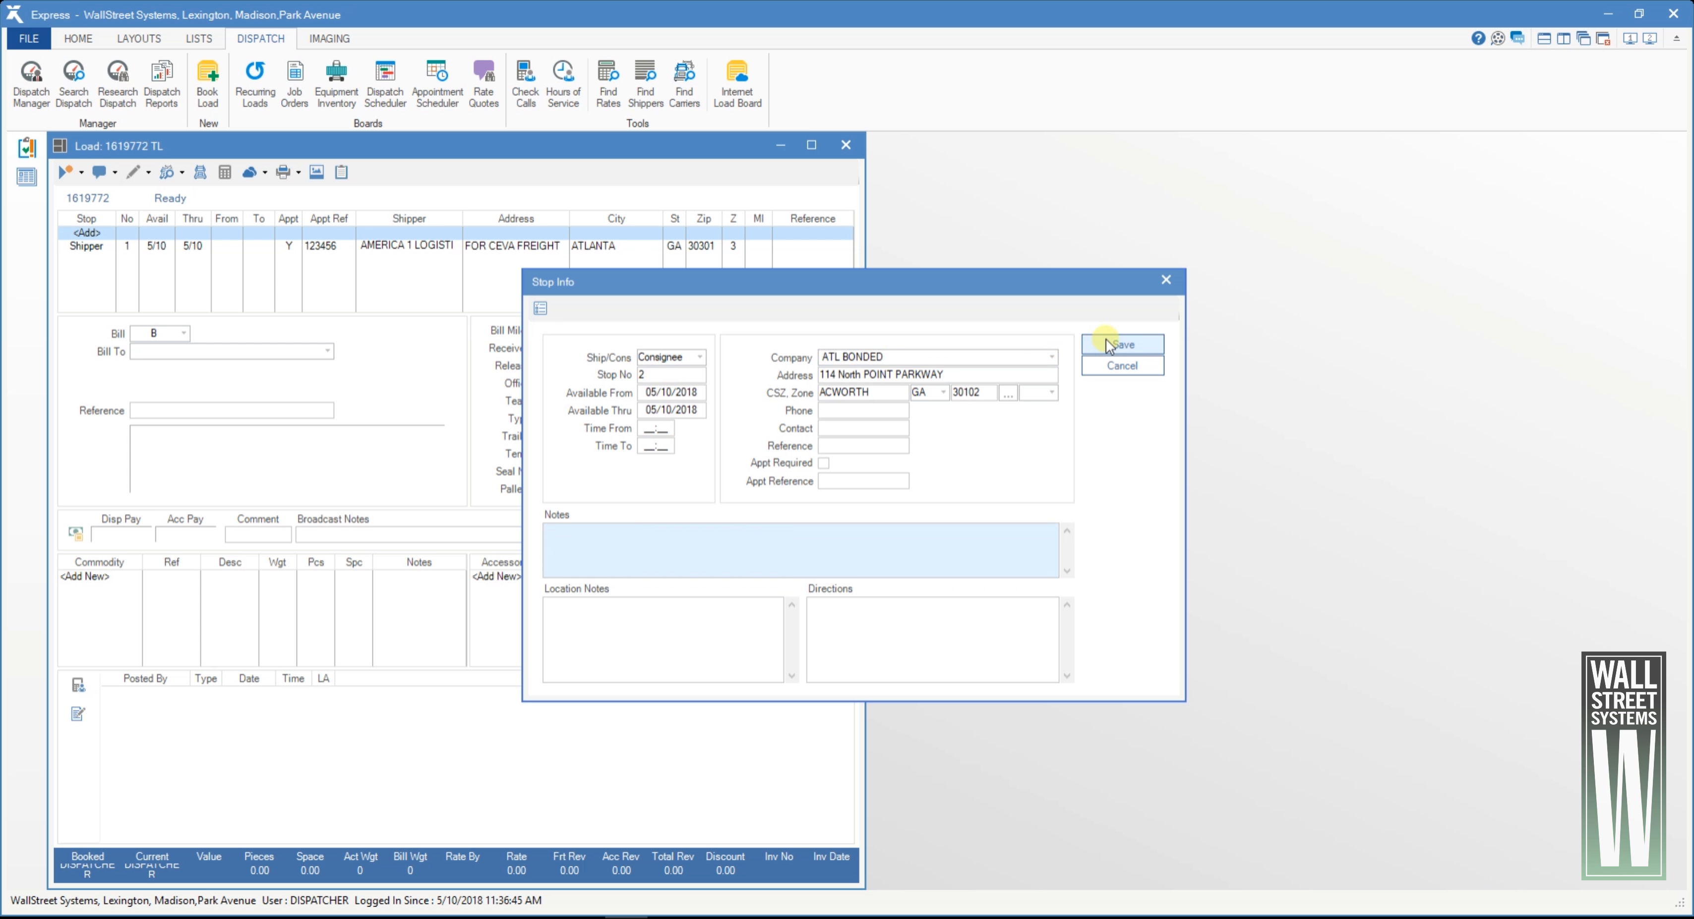
pyautogui.click(1122, 345)
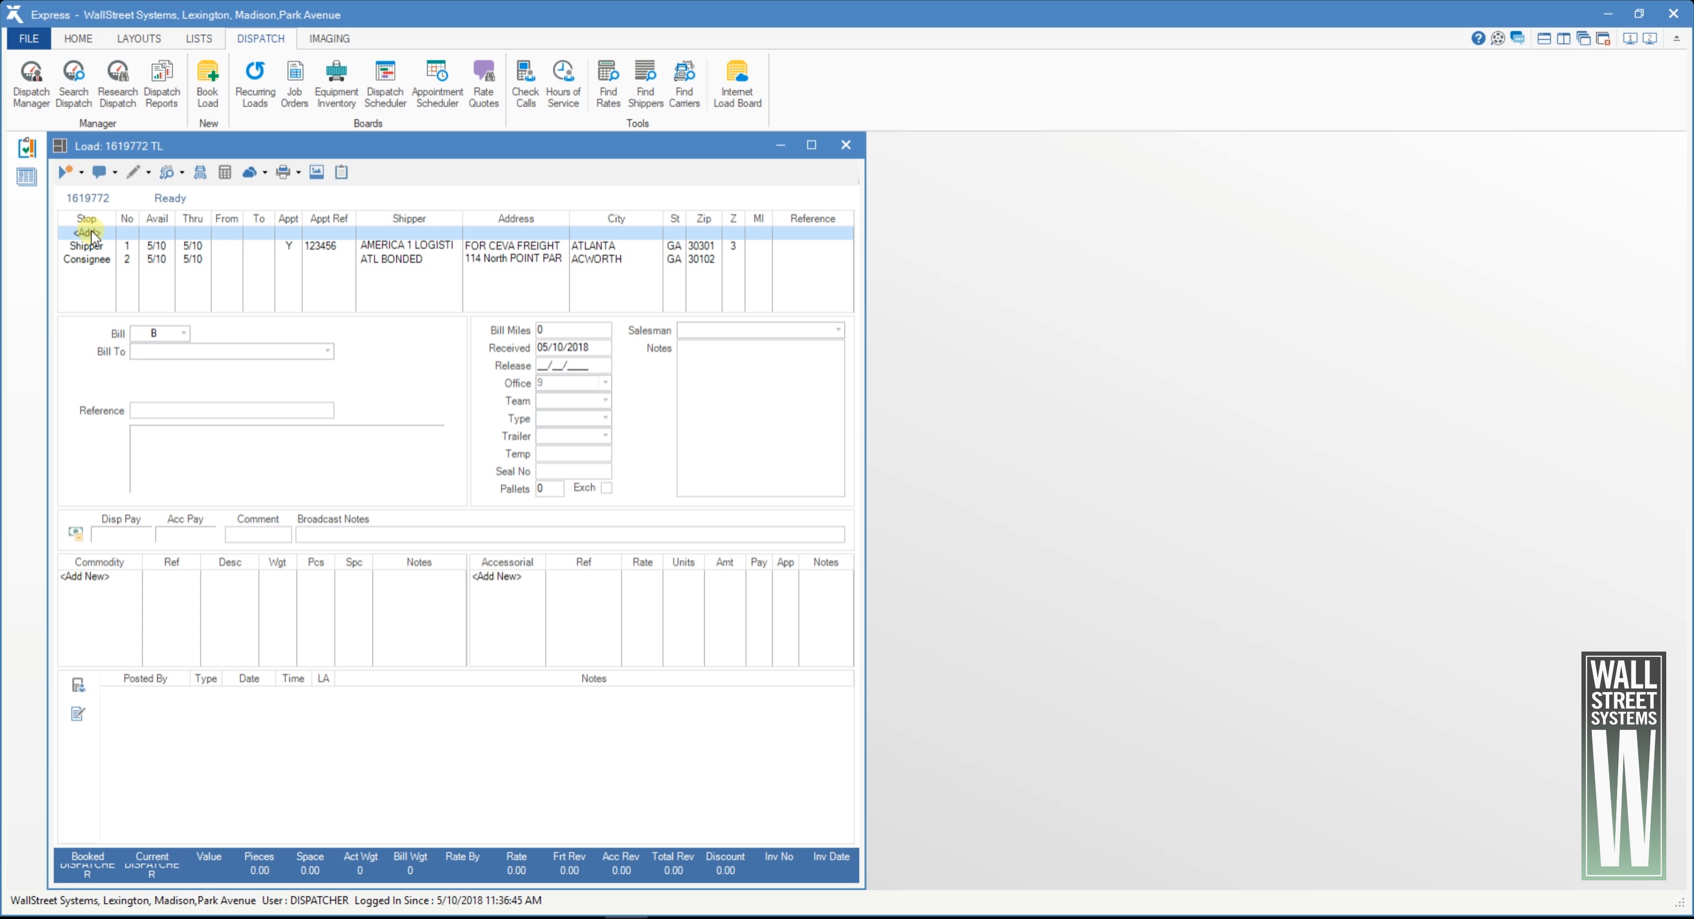
pyautogui.click(93, 248)
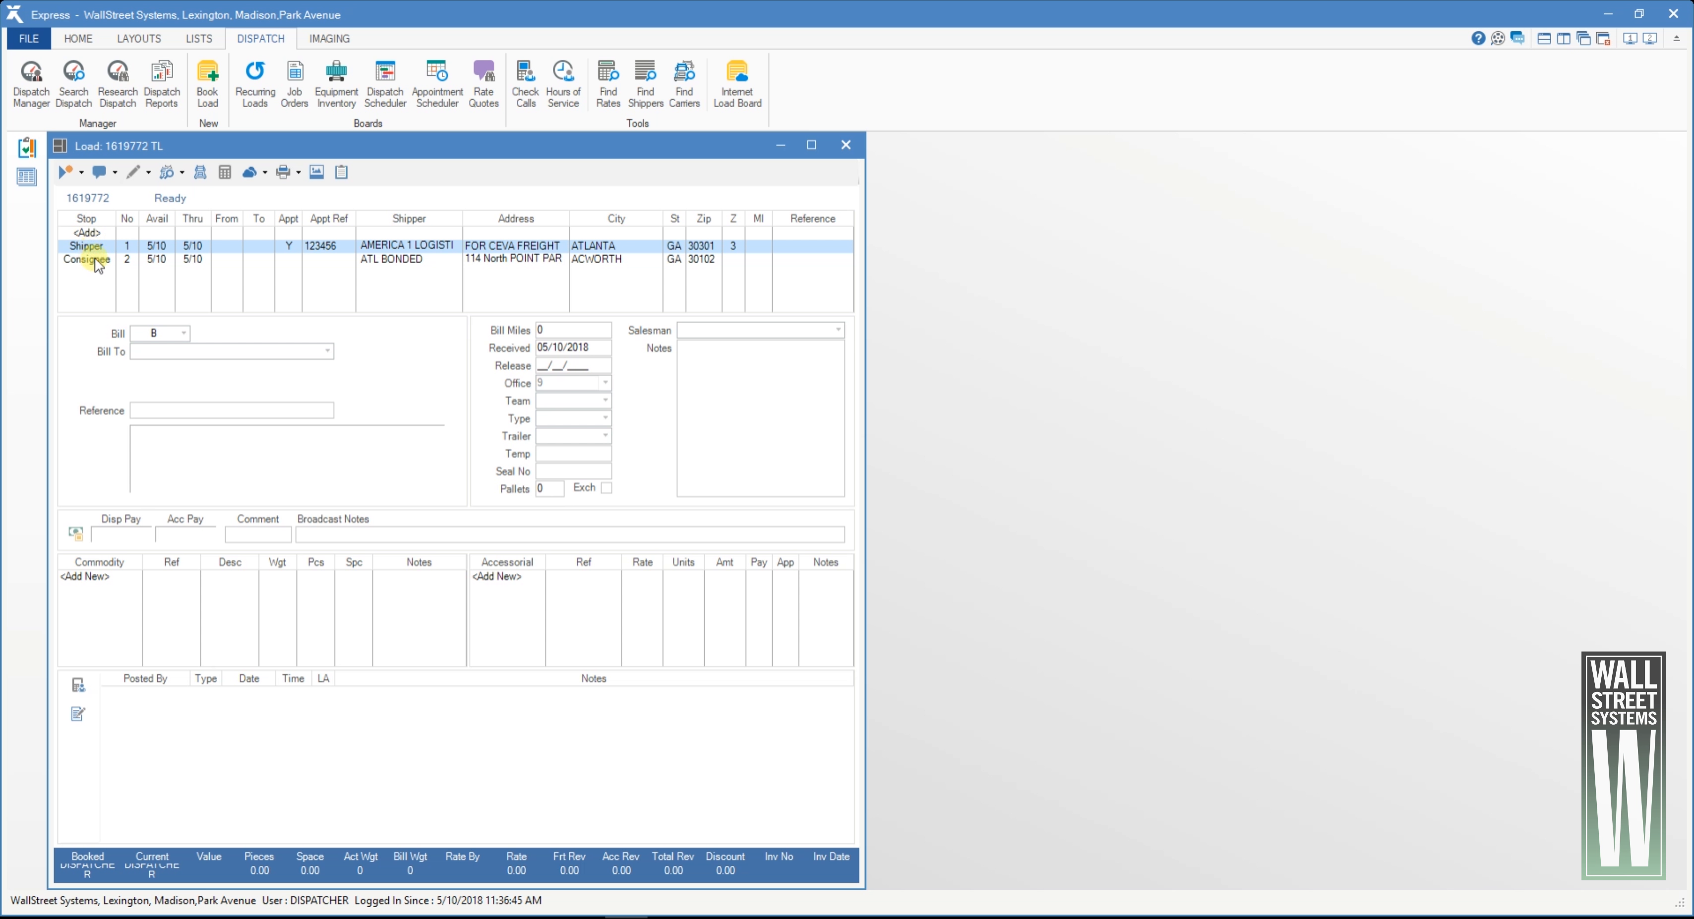
pyautogui.click(98, 263)
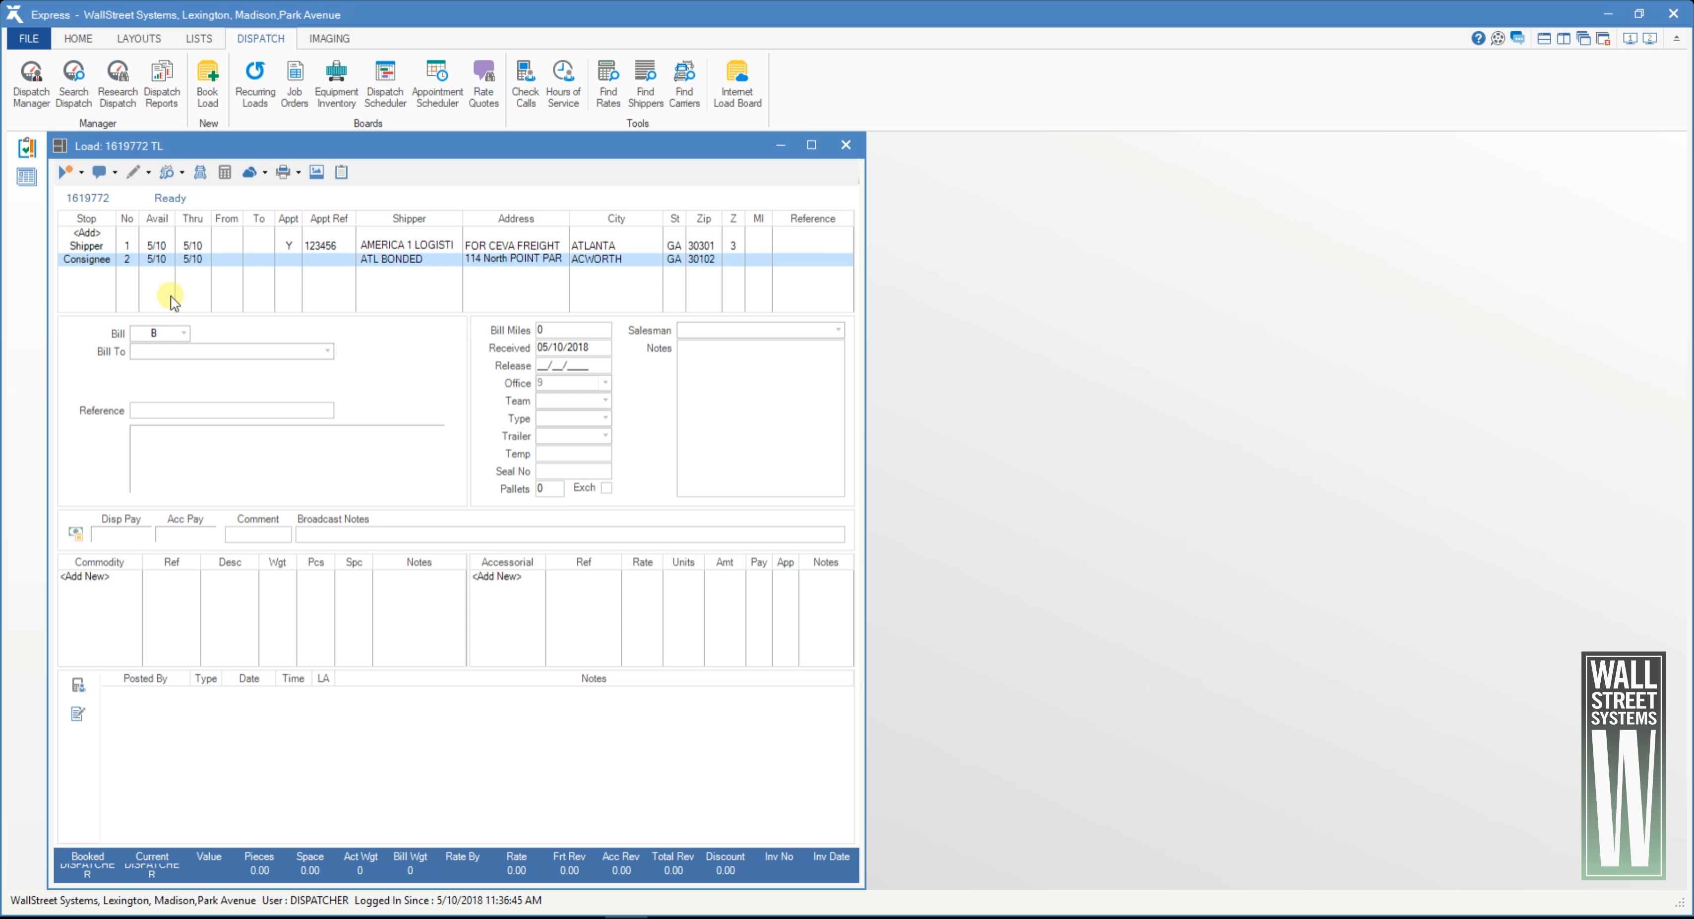
# Set the billing type to Bill To, the bill-to customer to WALL STREET SYSTEMS-1, and the reference to REF543543.
pyautogui.click(183, 333)
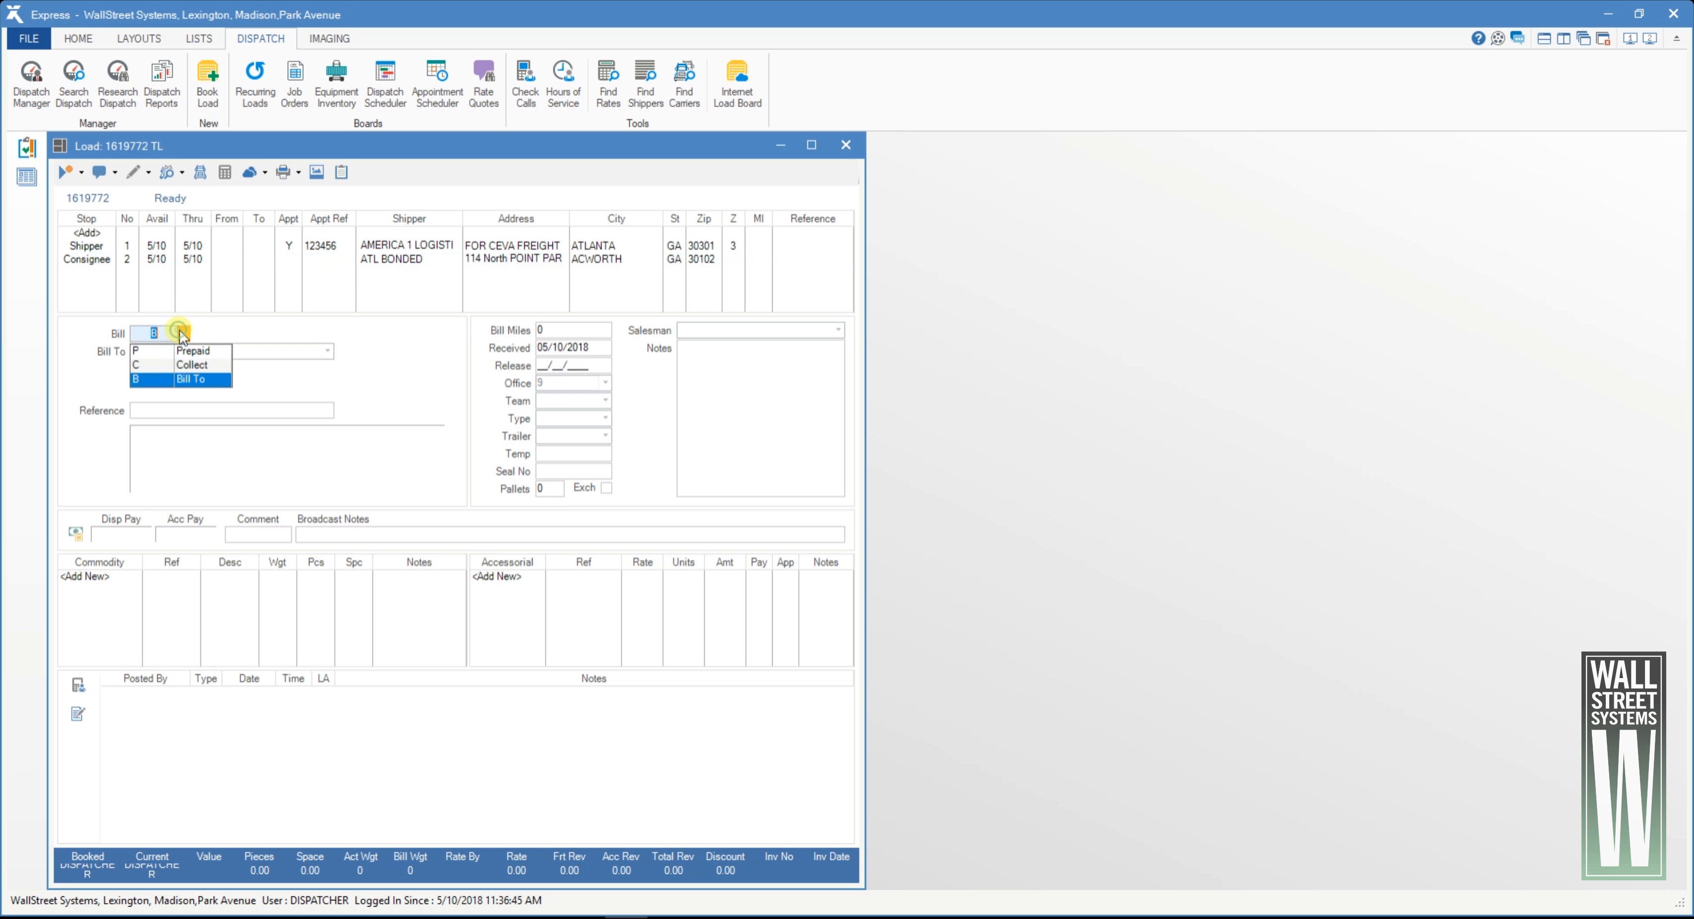
pyautogui.click(202, 381)
pyautogui.click(272, 353)
pyautogui.write('WALL STREET SYSTEMS-1')
pyautogui.press('Tab')
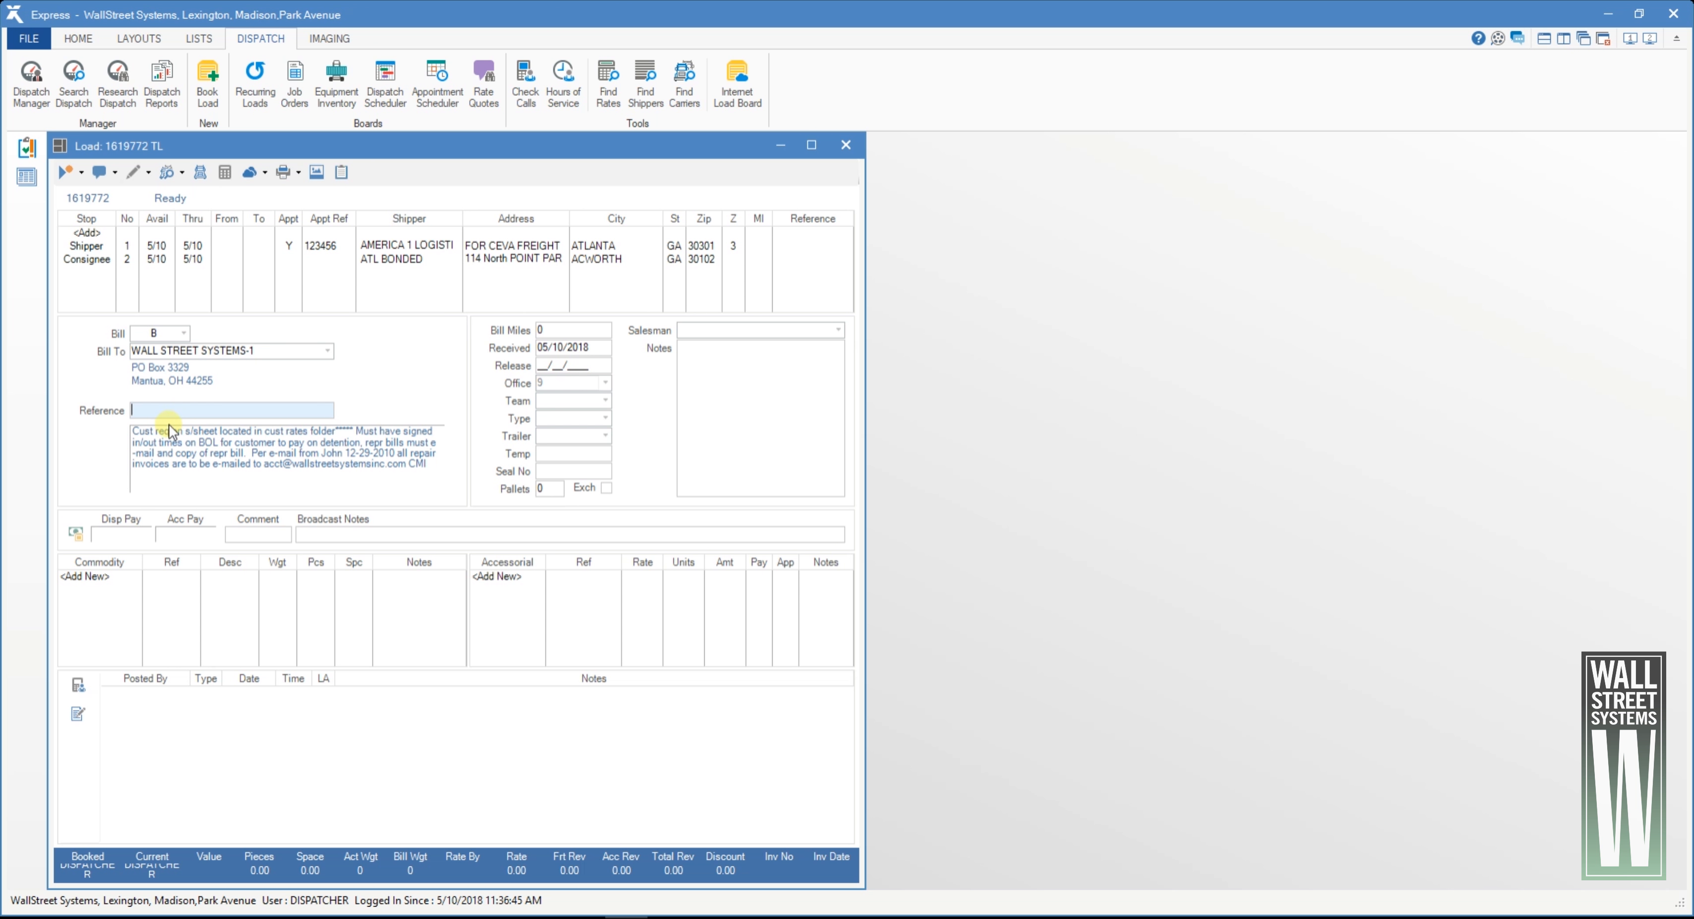
pyautogui.write('543543')
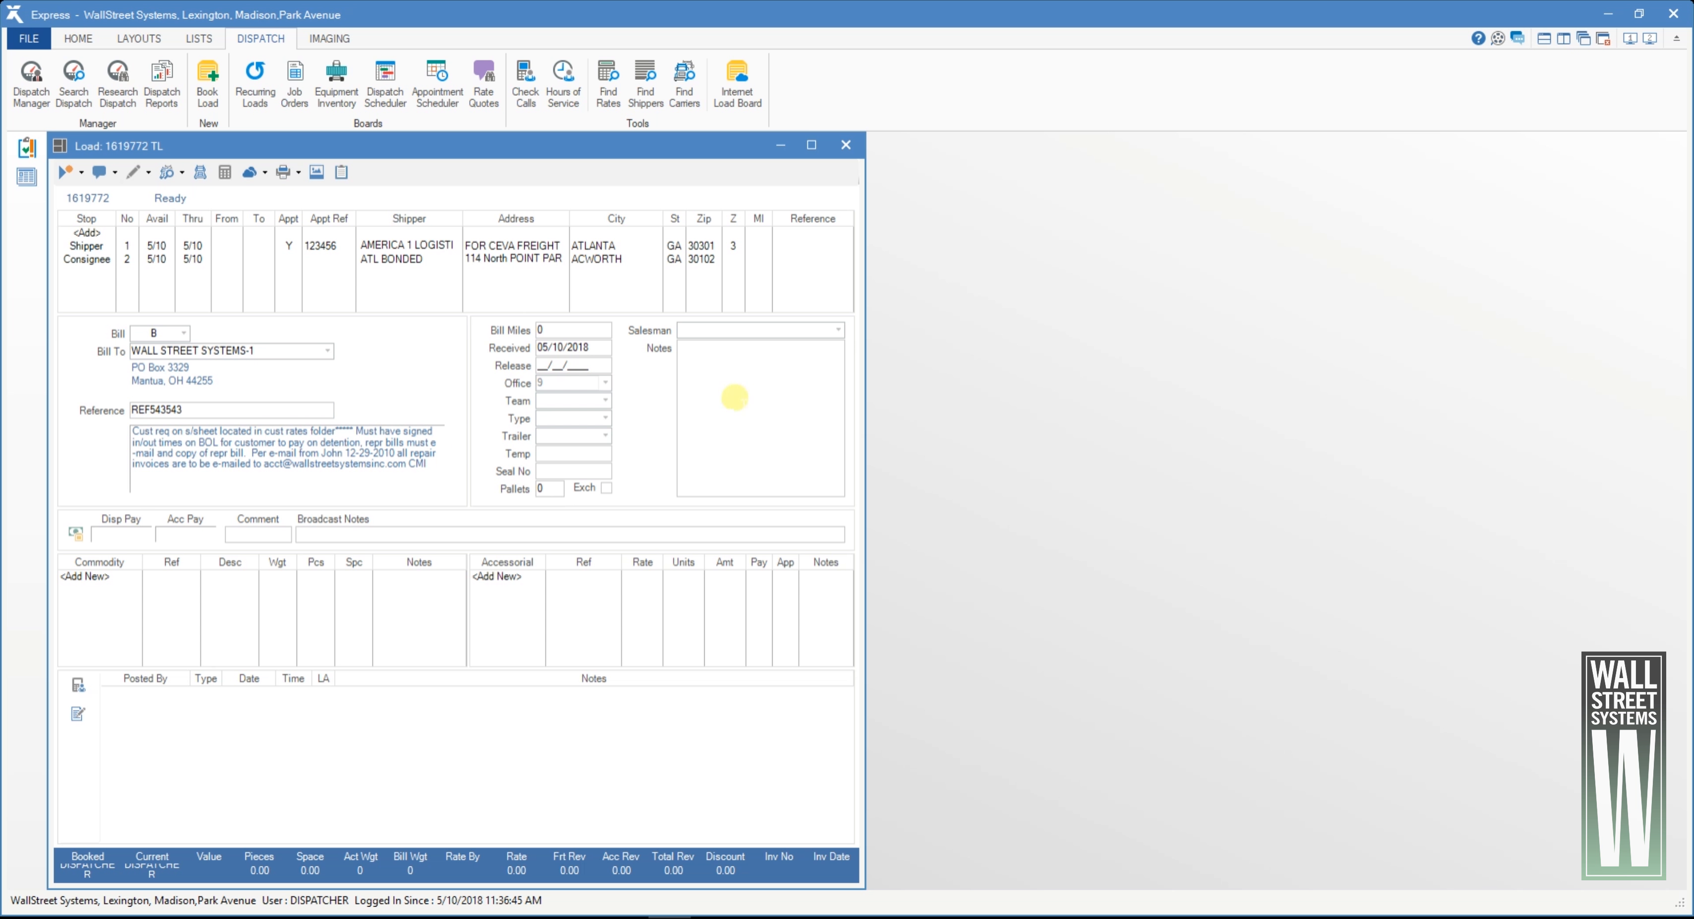
# Enter seal number 12456 in the load details.
pyautogui.click(583, 329)
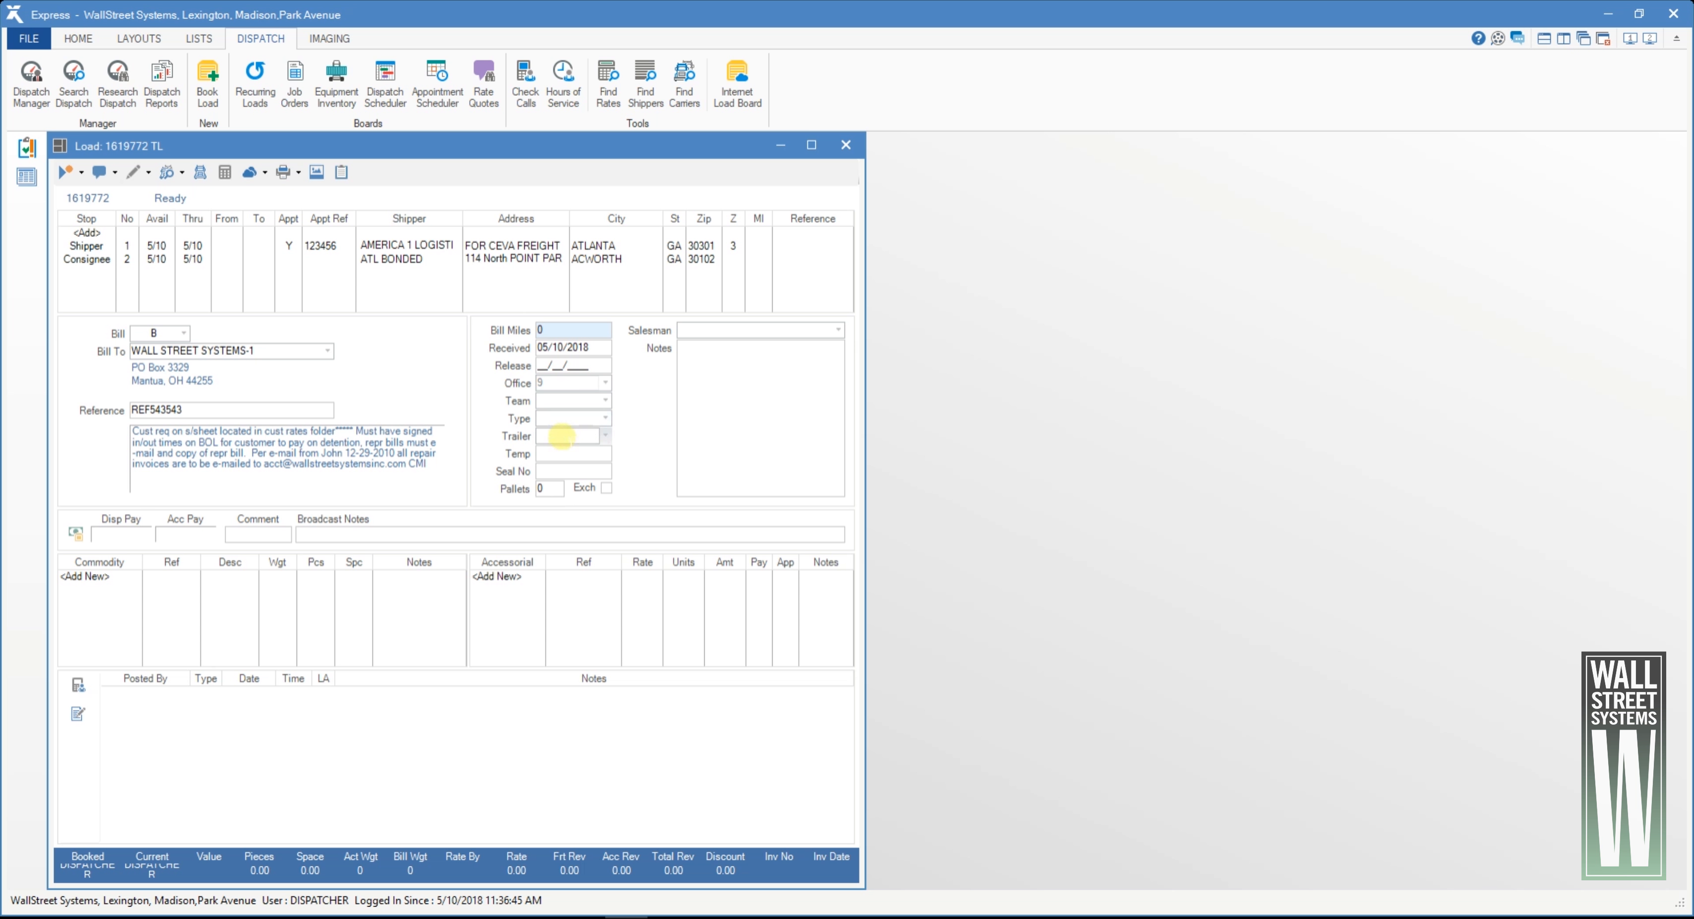
pyautogui.click(565, 455)
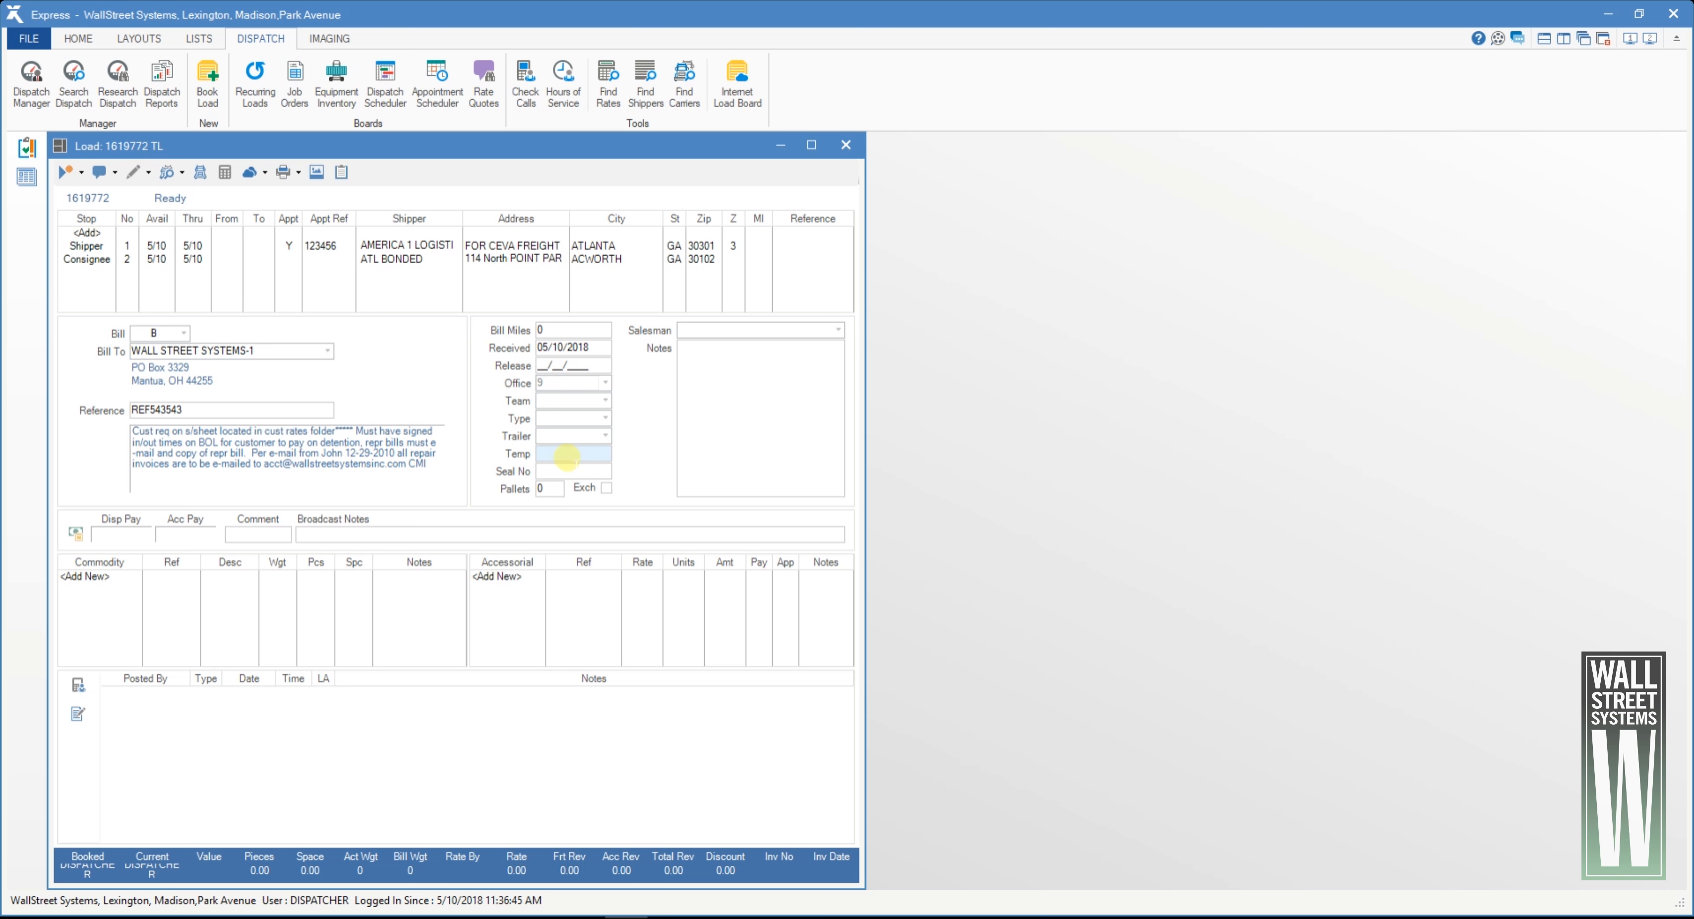
pyautogui.click(567, 471)
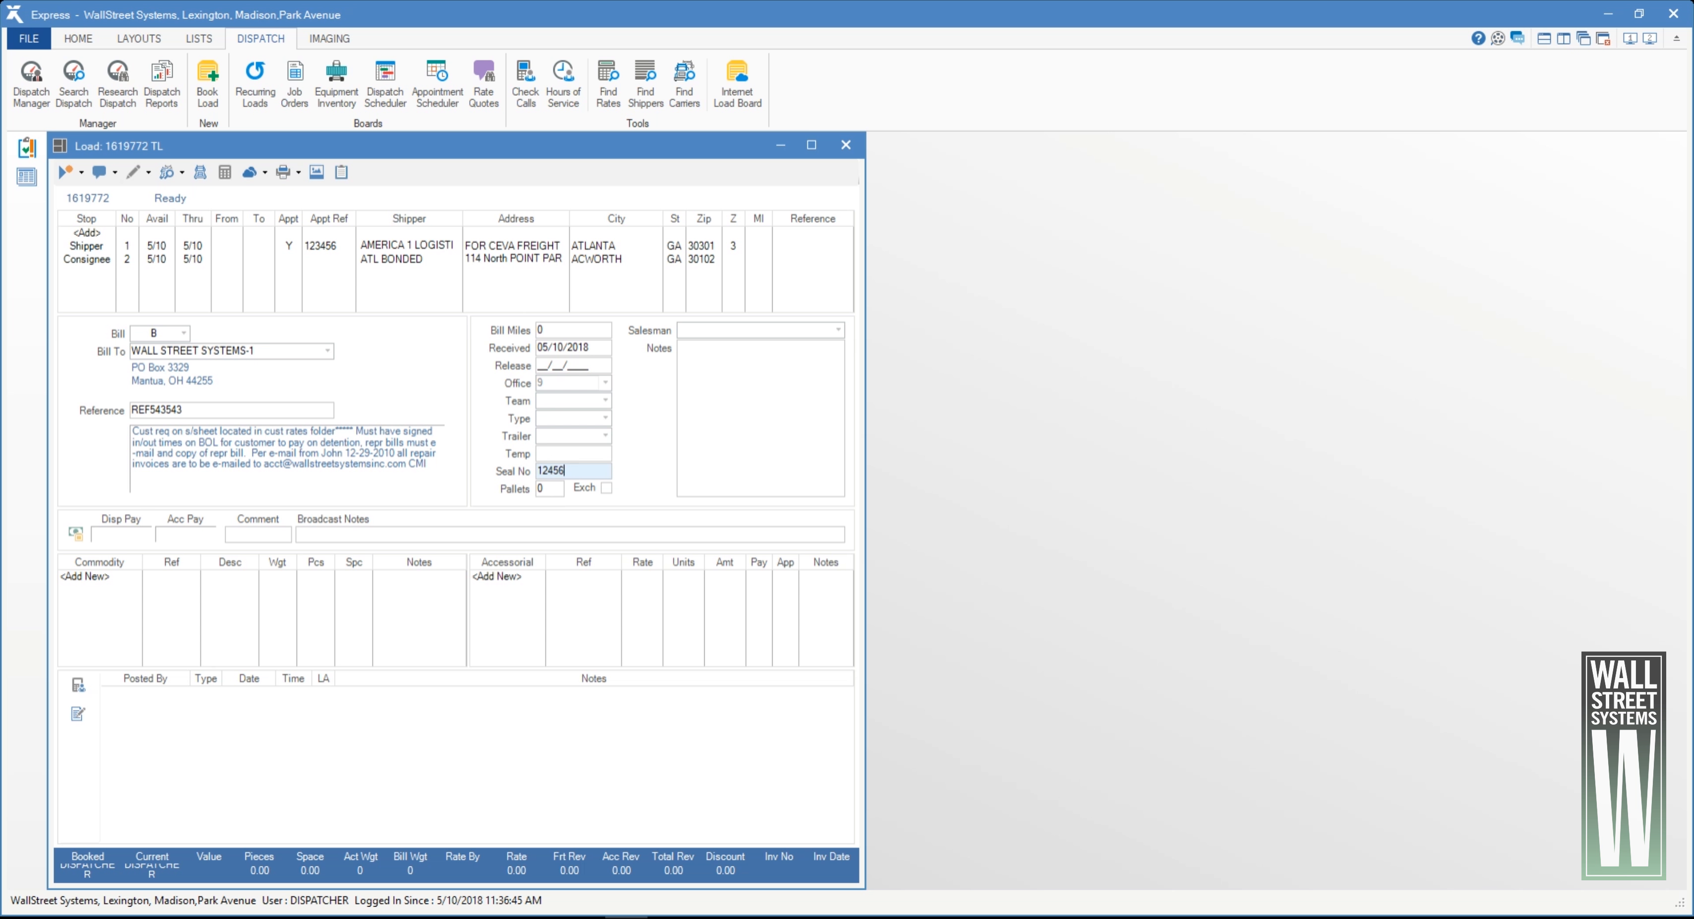
pyautogui.click(728, 427)
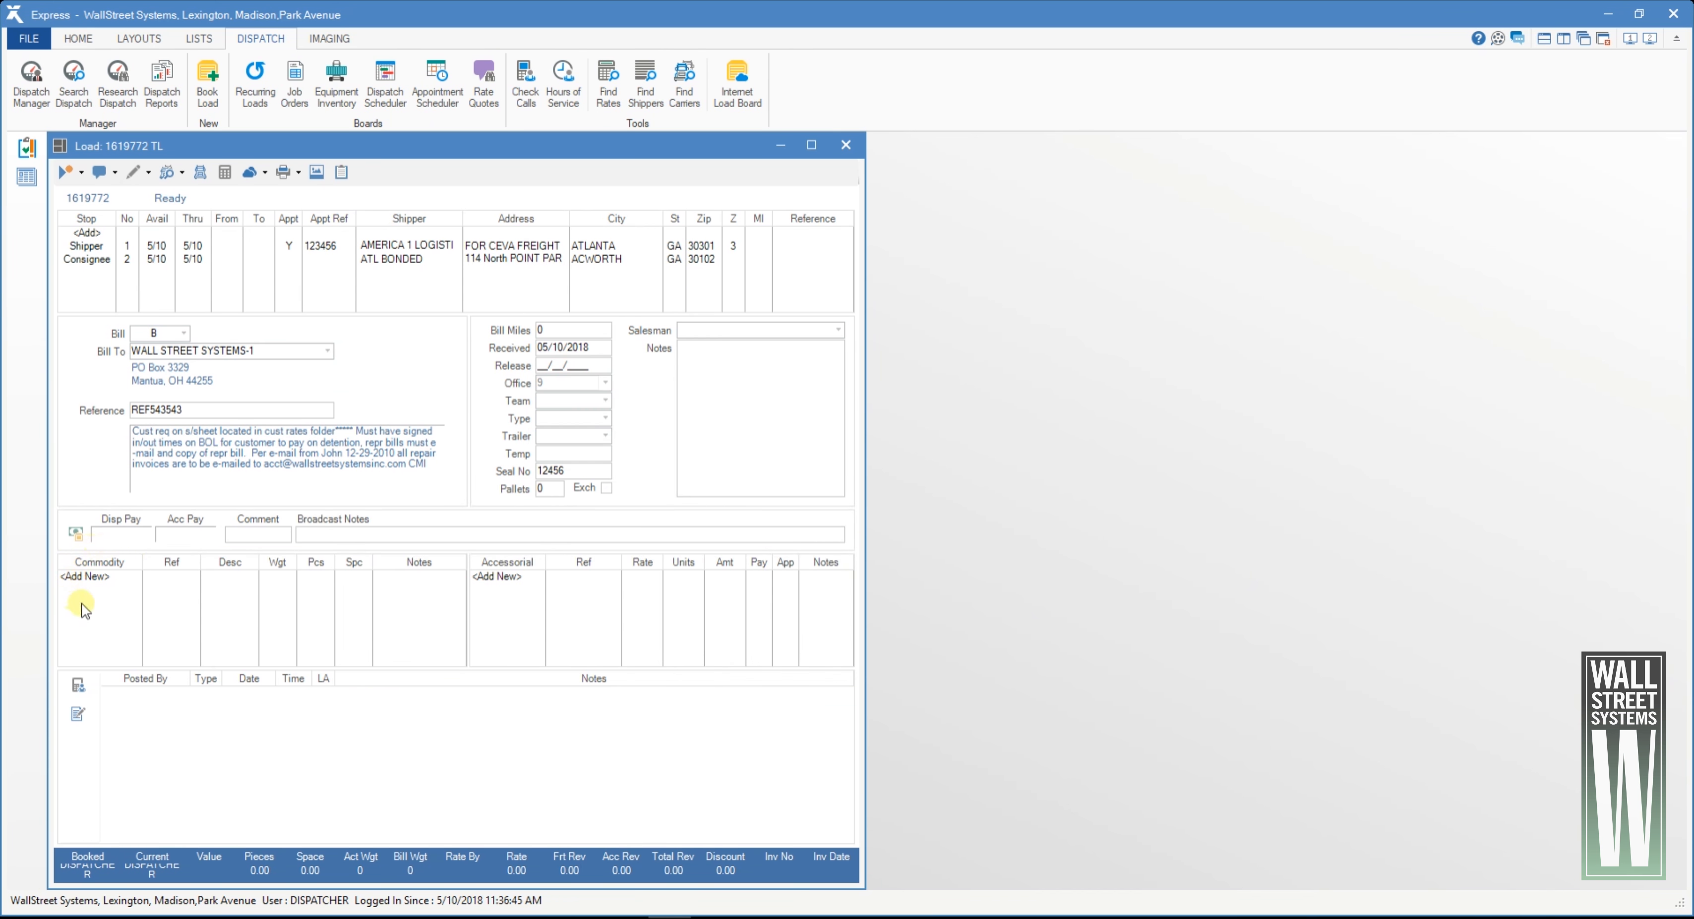
# Add the commodity FREIGHT ALL KINDS to the load and save it.
pyautogui.doubleClick(95, 579)
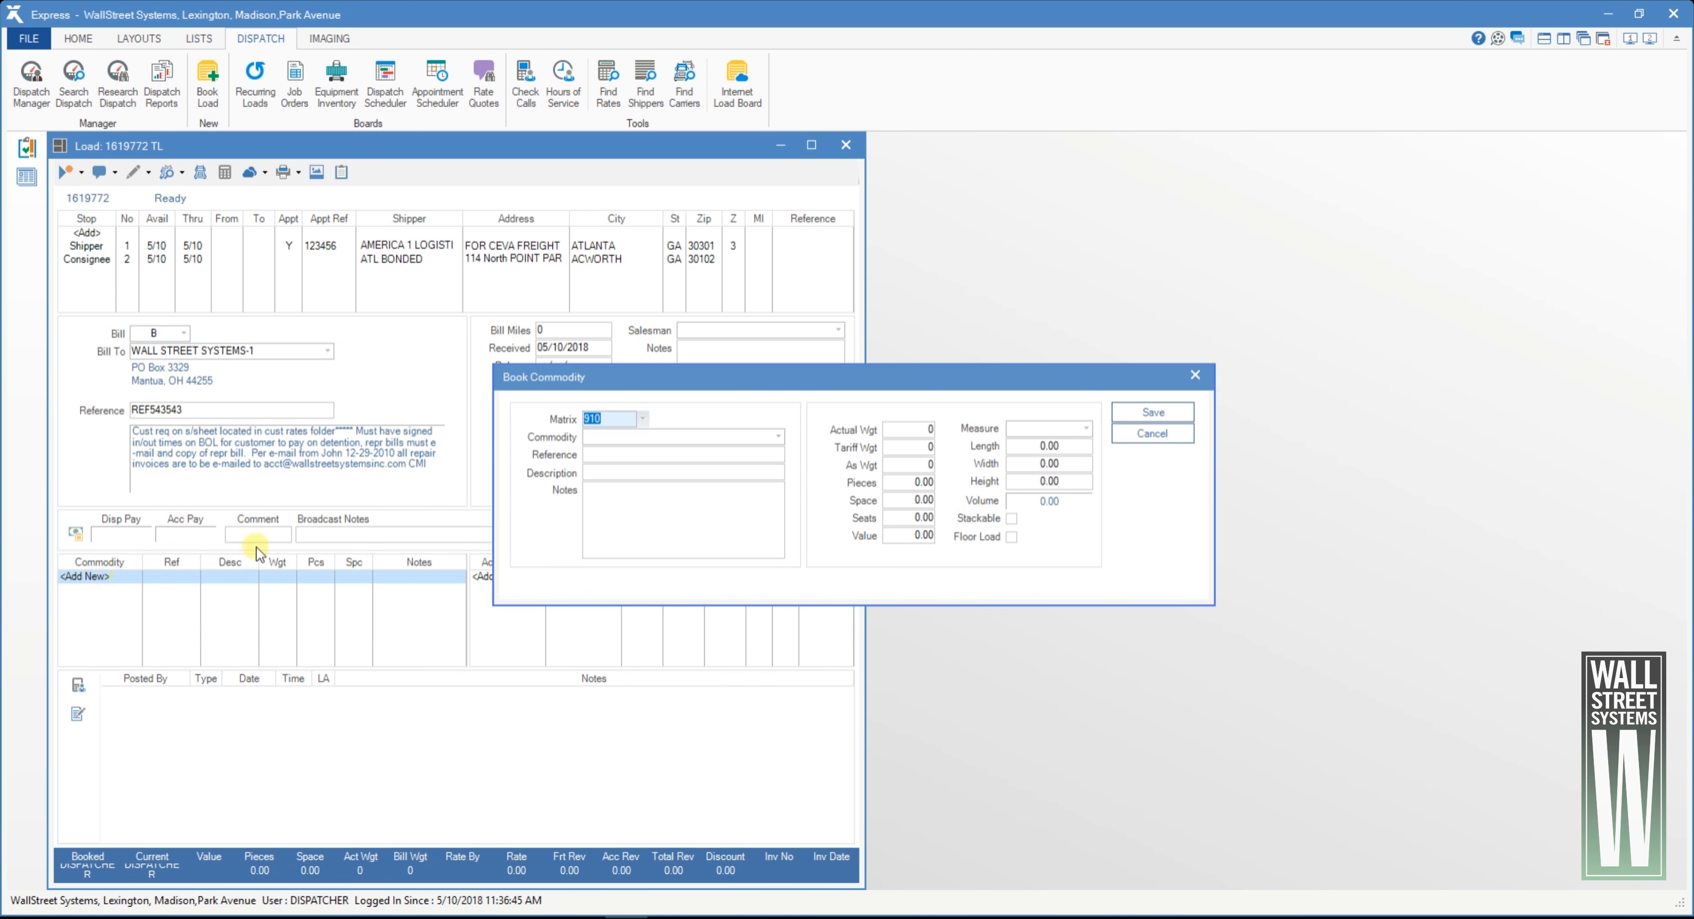
pyautogui.click(639, 421)
pyautogui.click(639, 421)
pyautogui.click(779, 438)
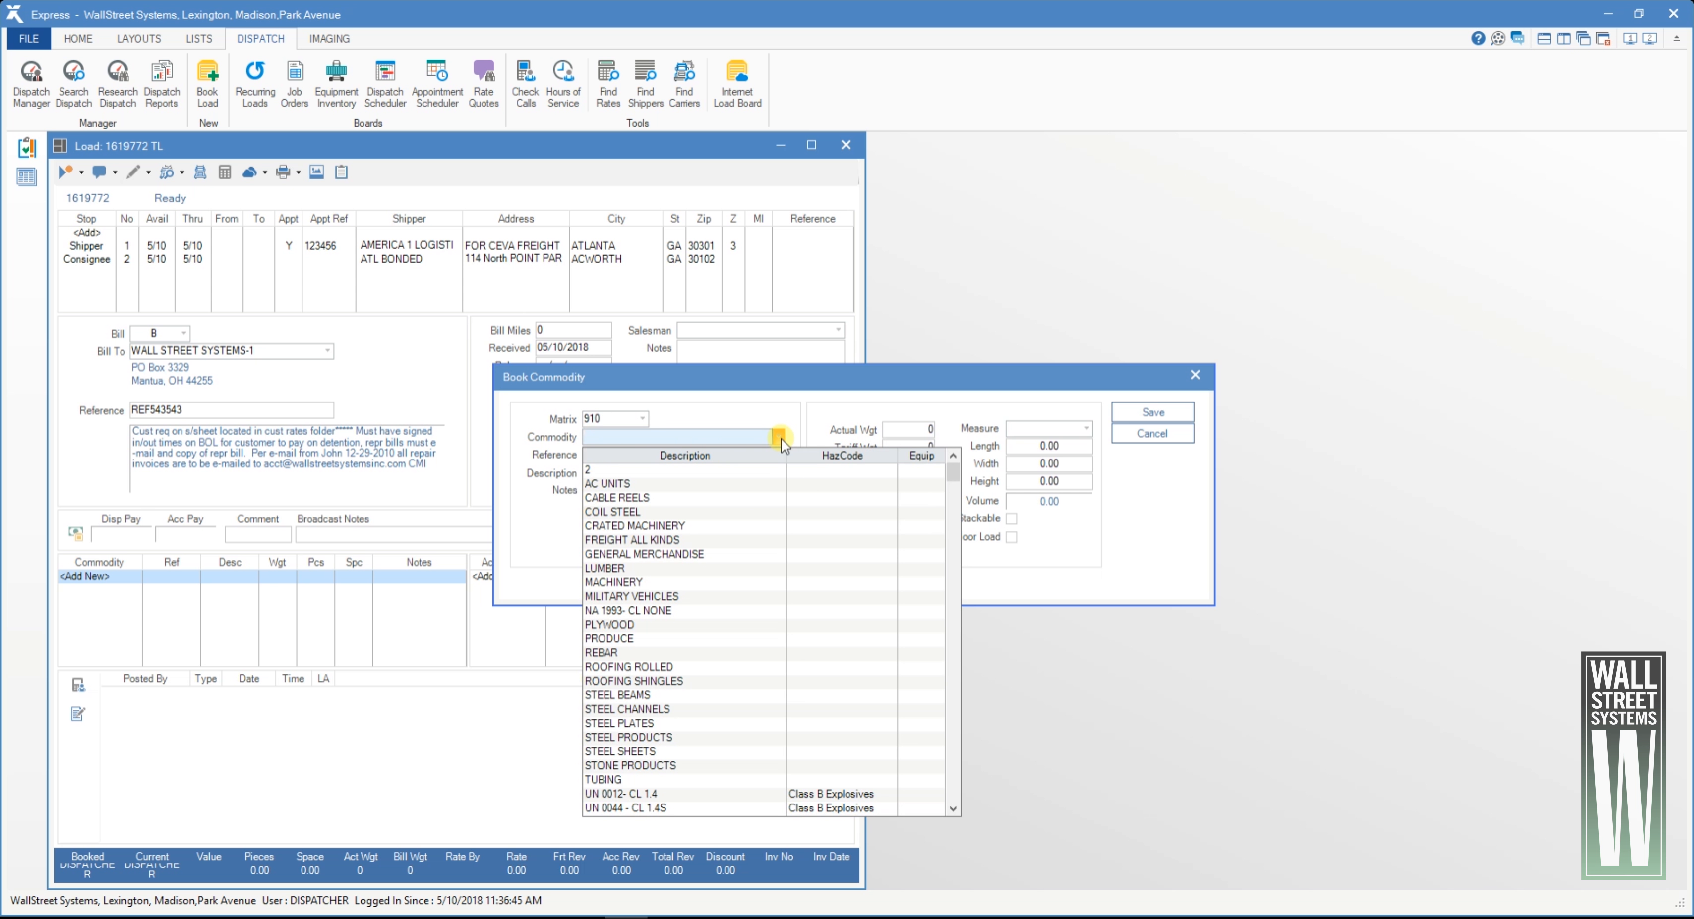
pyautogui.click(735, 542)
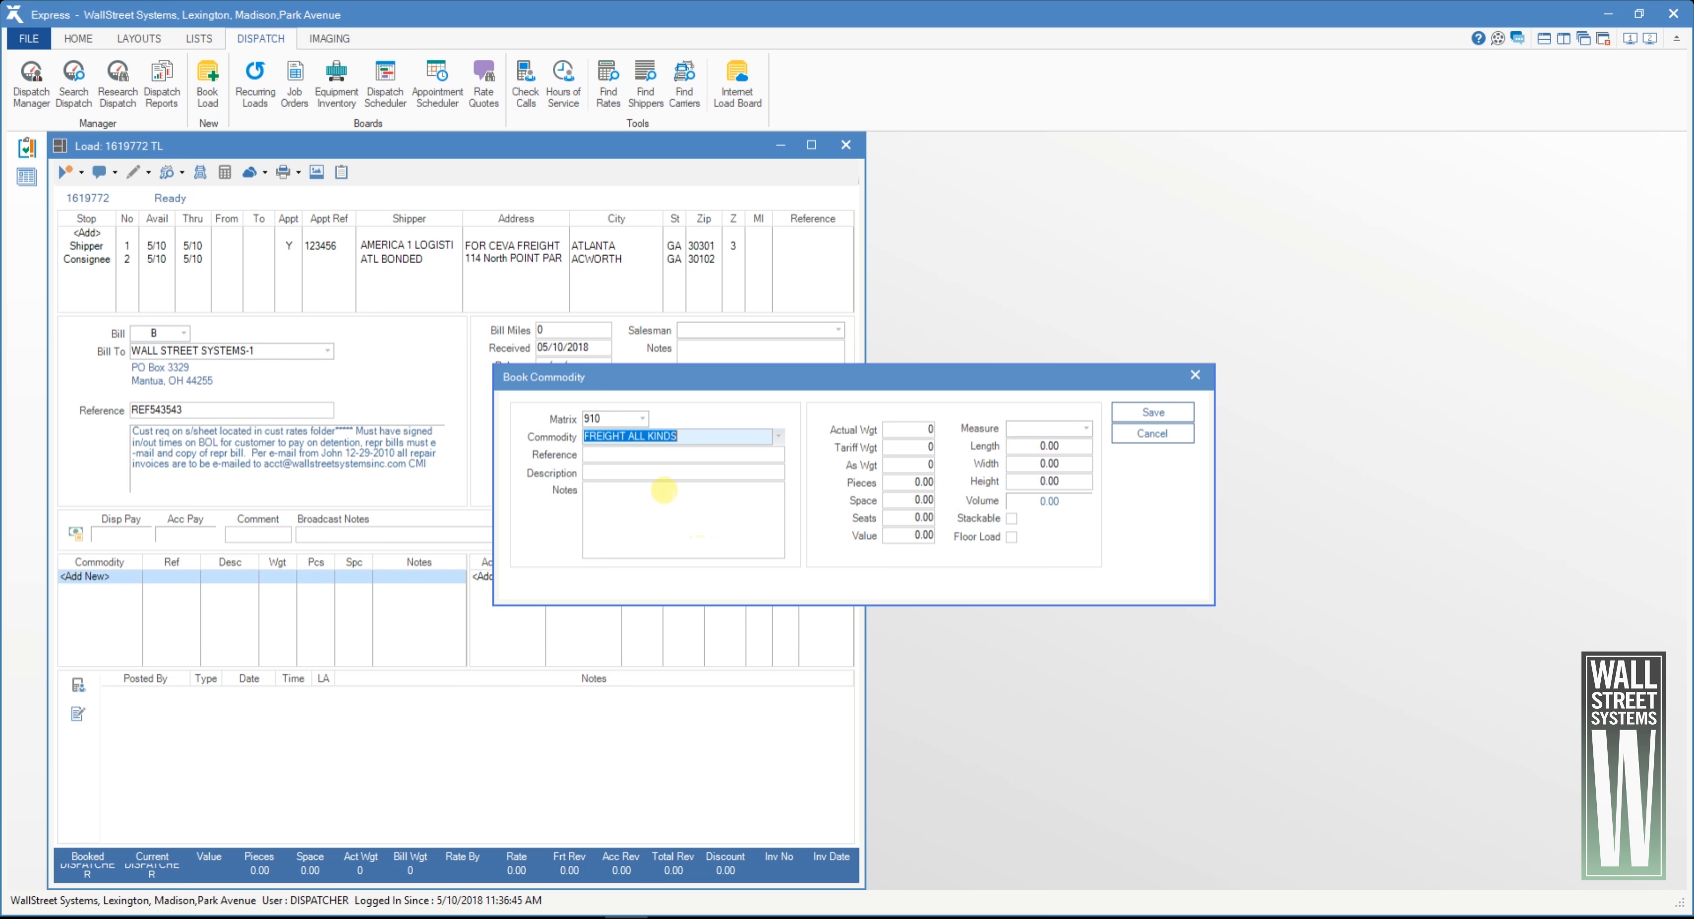
pyautogui.click(633, 456)
pyautogui.click(635, 473)
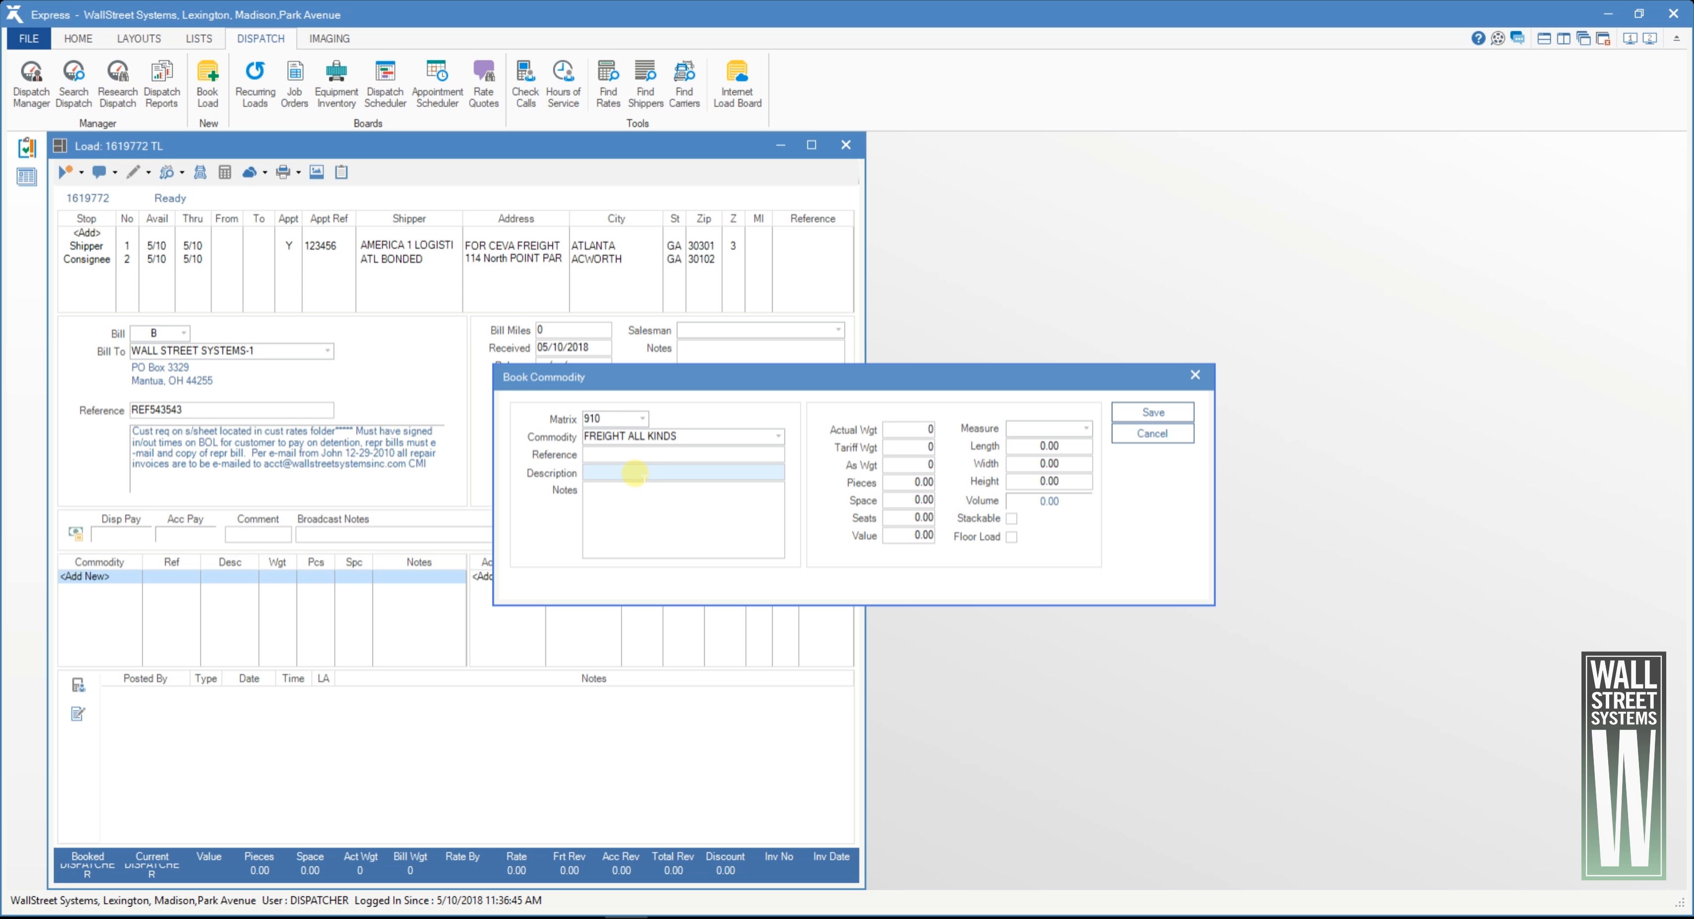
pyautogui.click(653, 504)
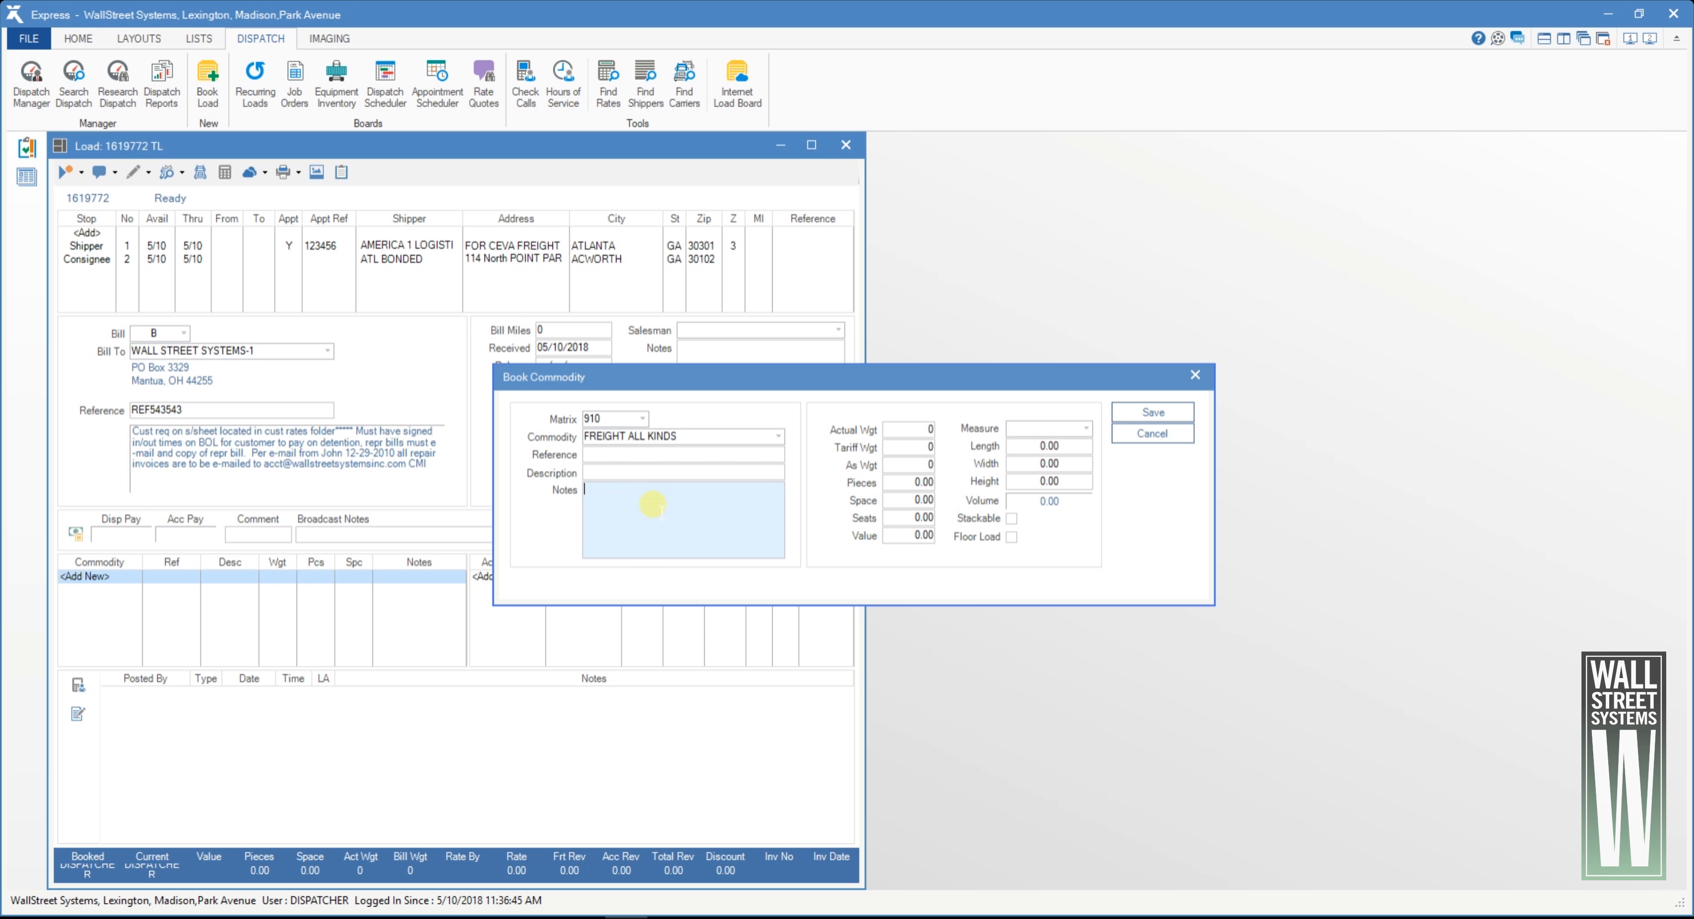
pyautogui.click(1153, 413)
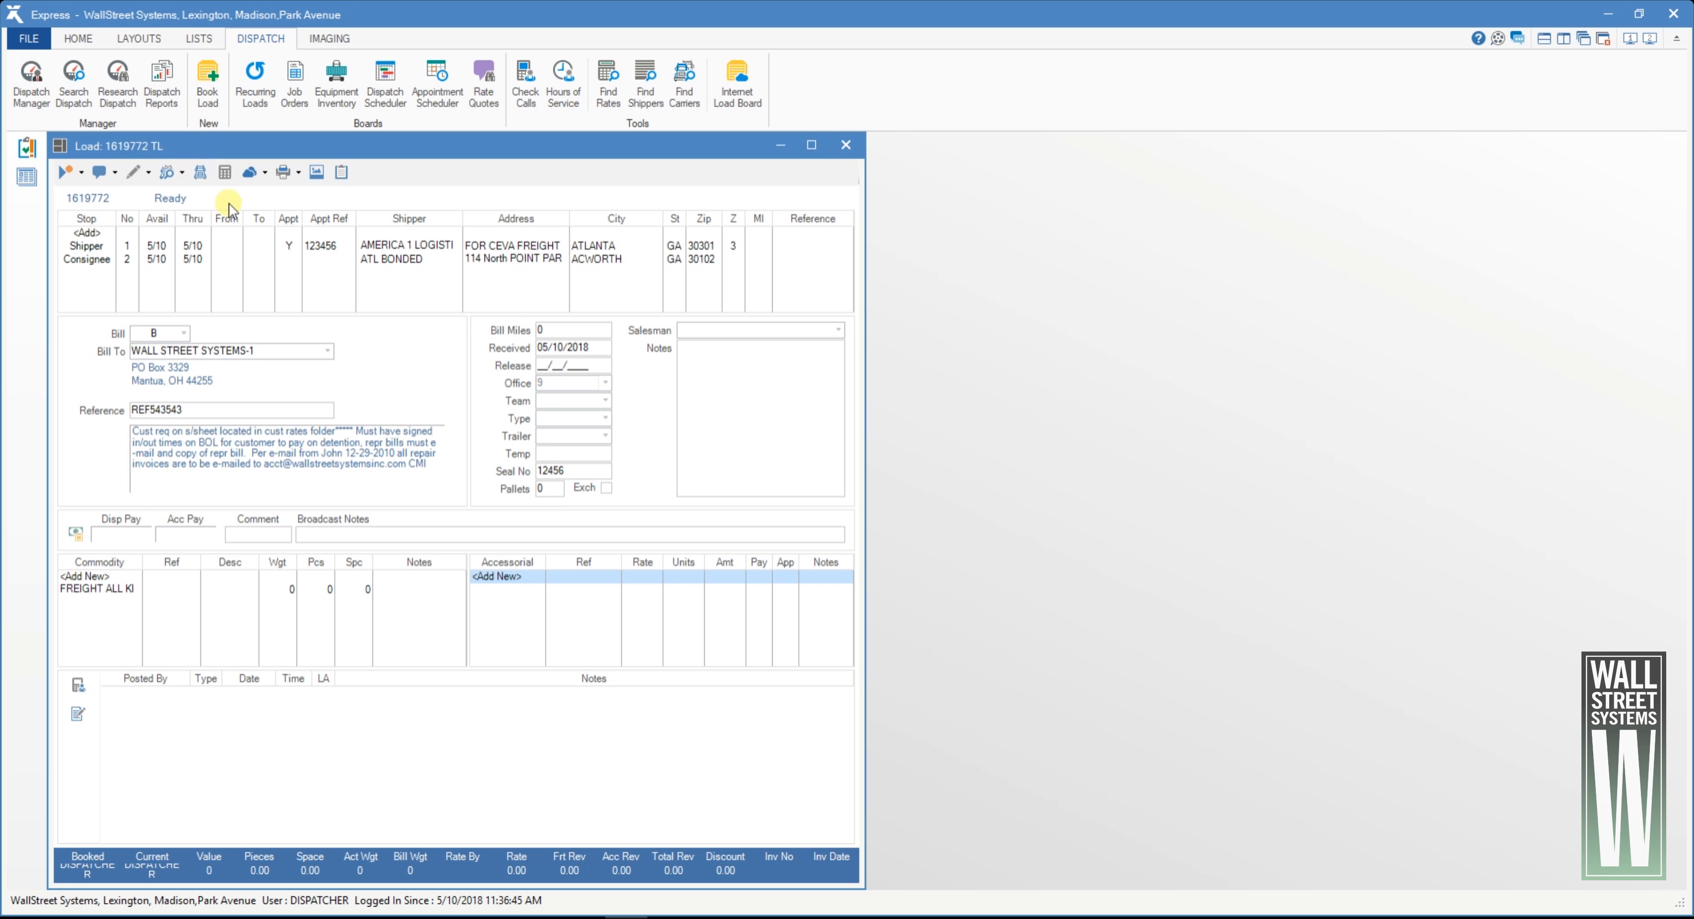
# Rate the load manually with a flat rate of 450 and save the rating.
pyautogui.click(225, 172)
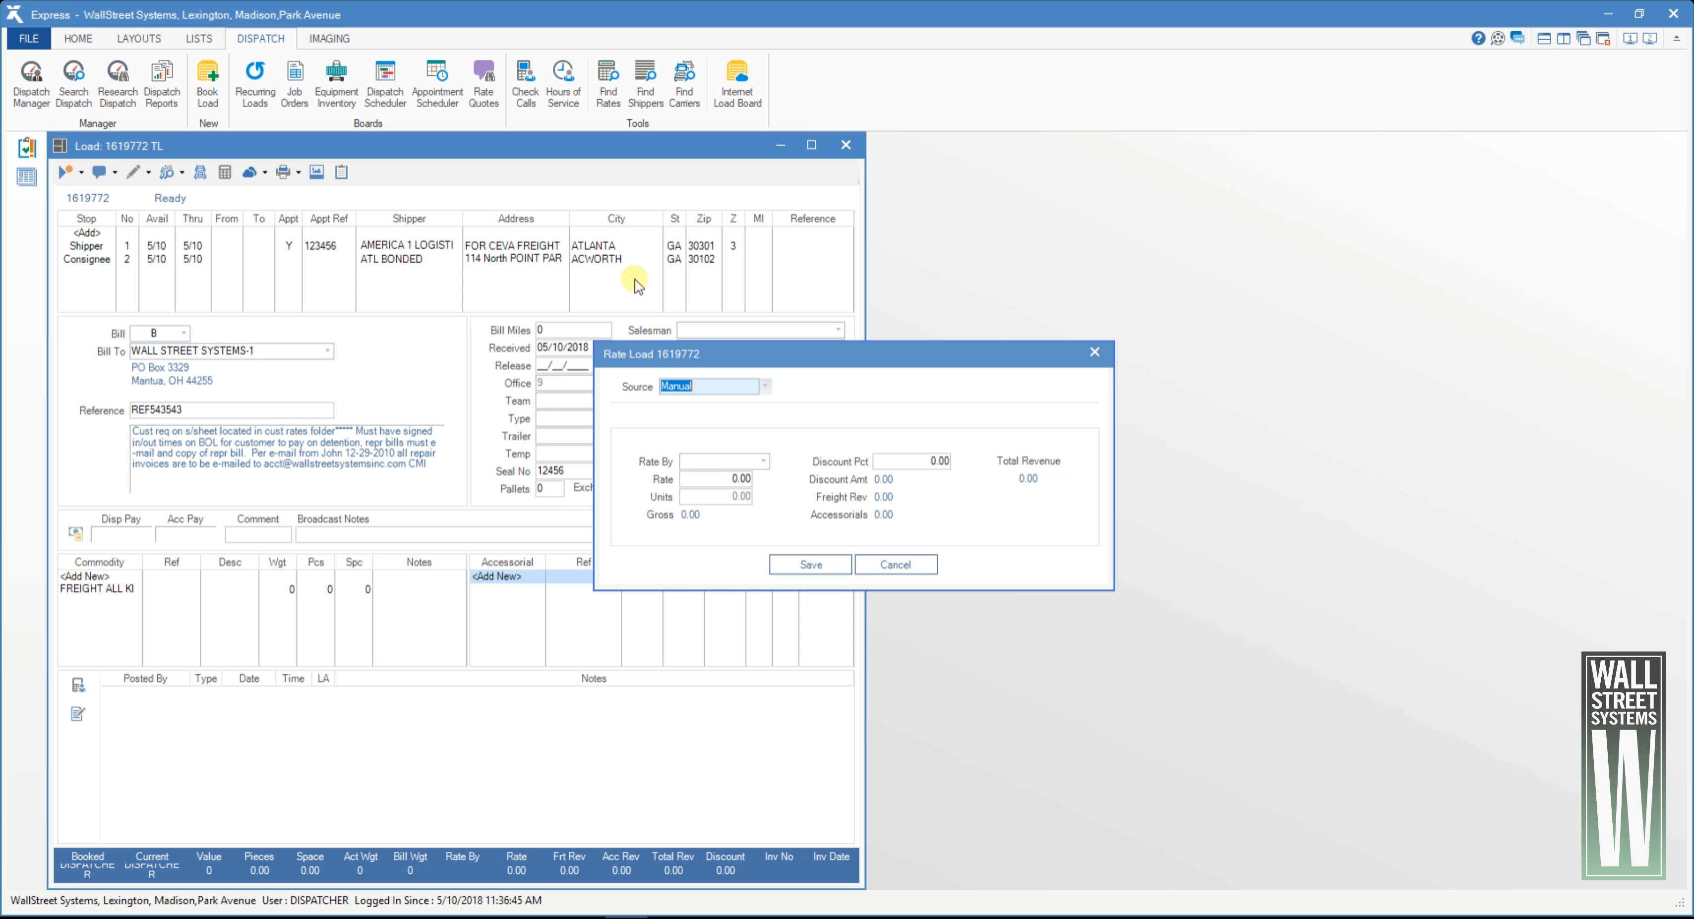
pyautogui.click(766, 388)
pyautogui.click(764, 386)
pyautogui.click(764, 462)
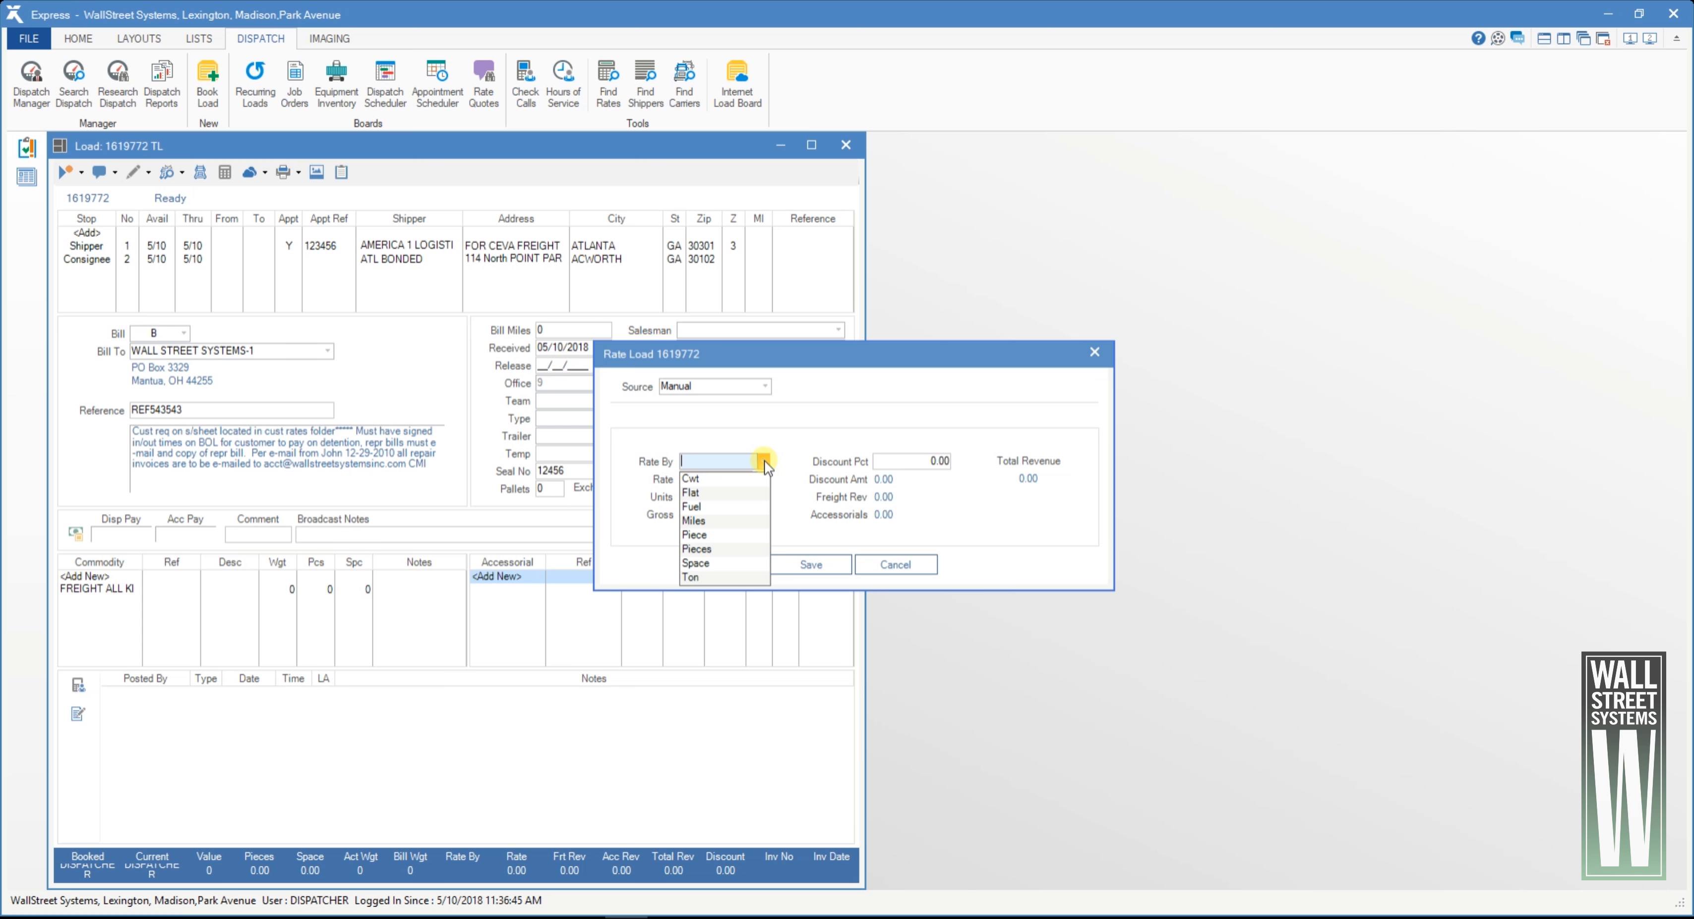
pyautogui.click(751, 493)
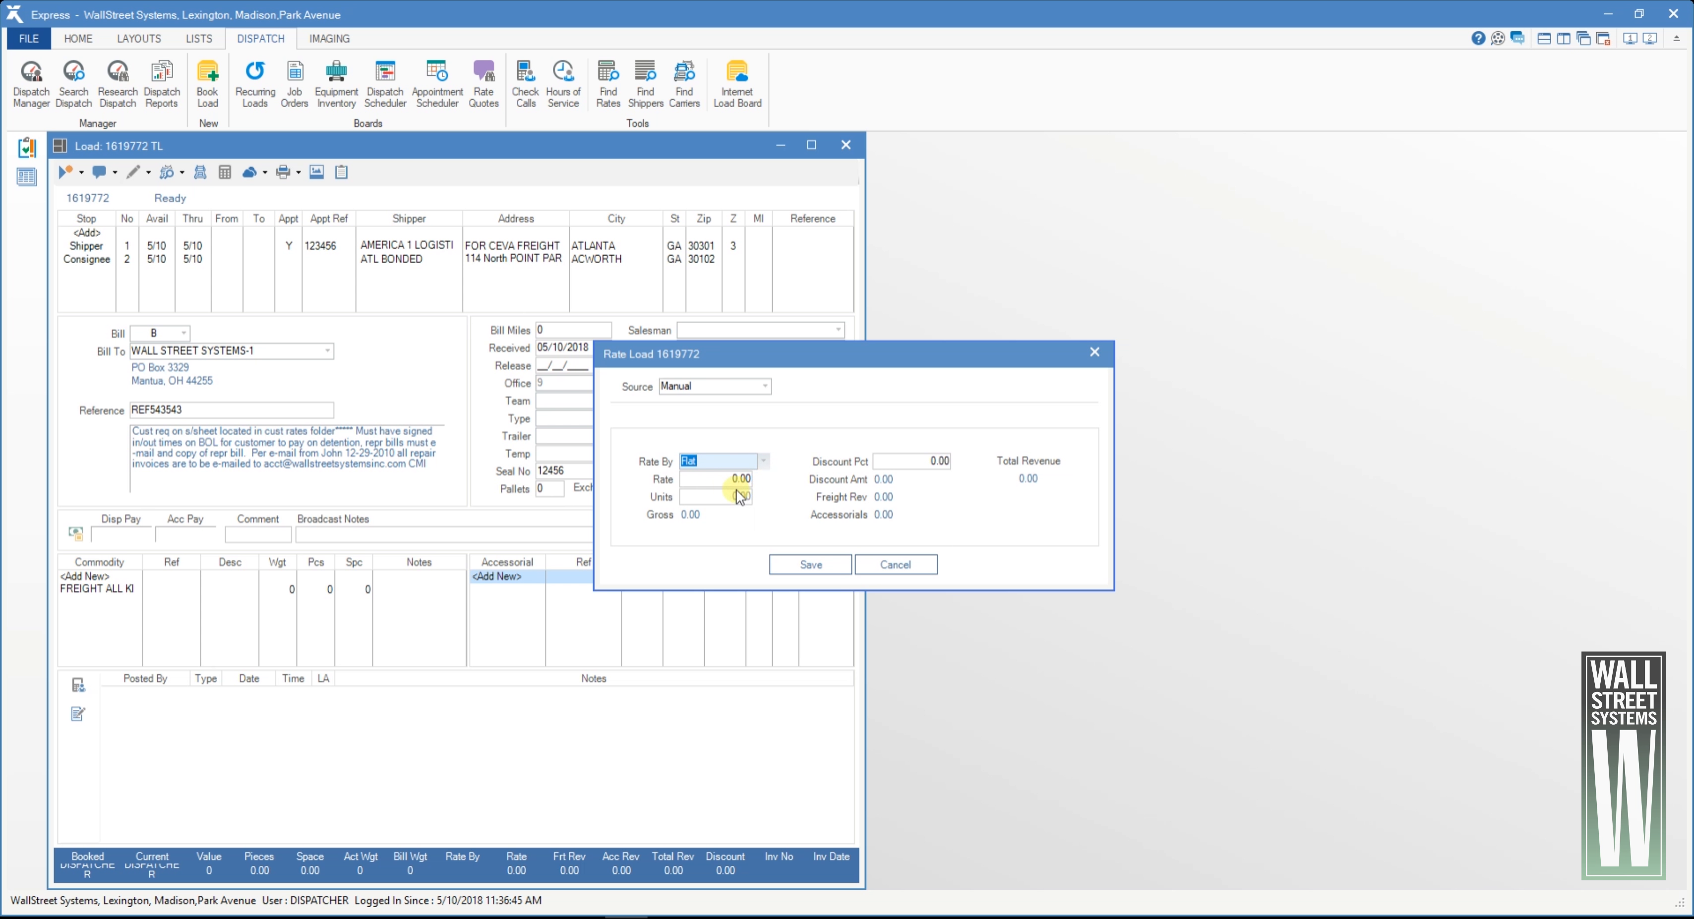
pyautogui.click(754, 480)
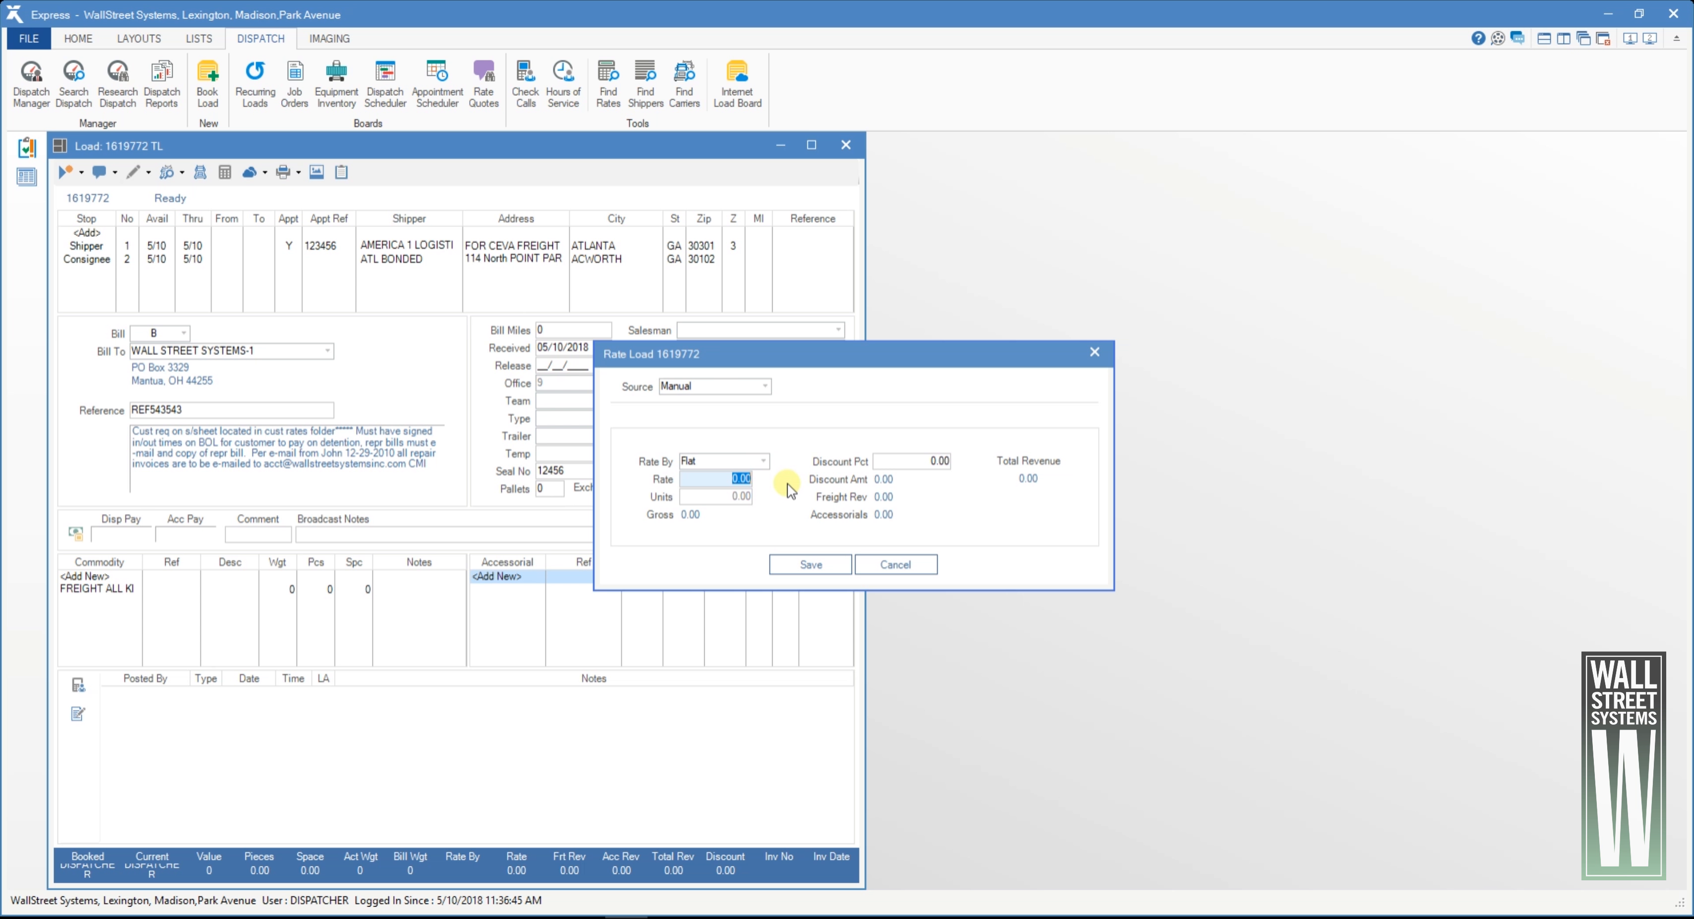
pyautogui.write('450')
pyautogui.press('Tab')
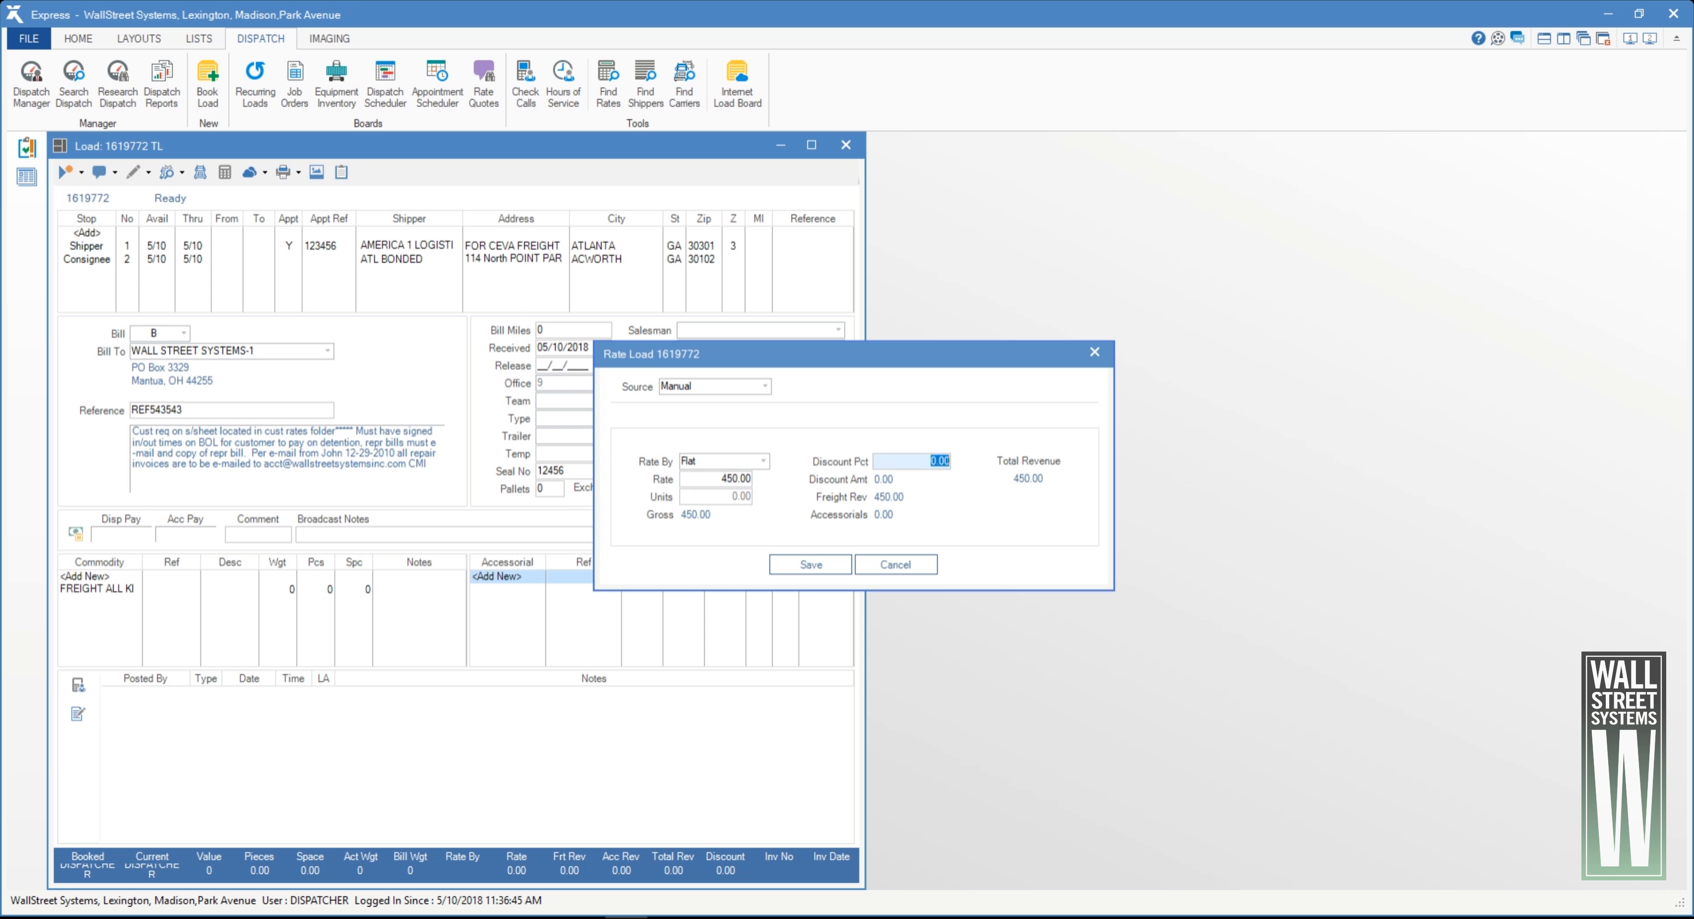
pyautogui.click(802, 567)
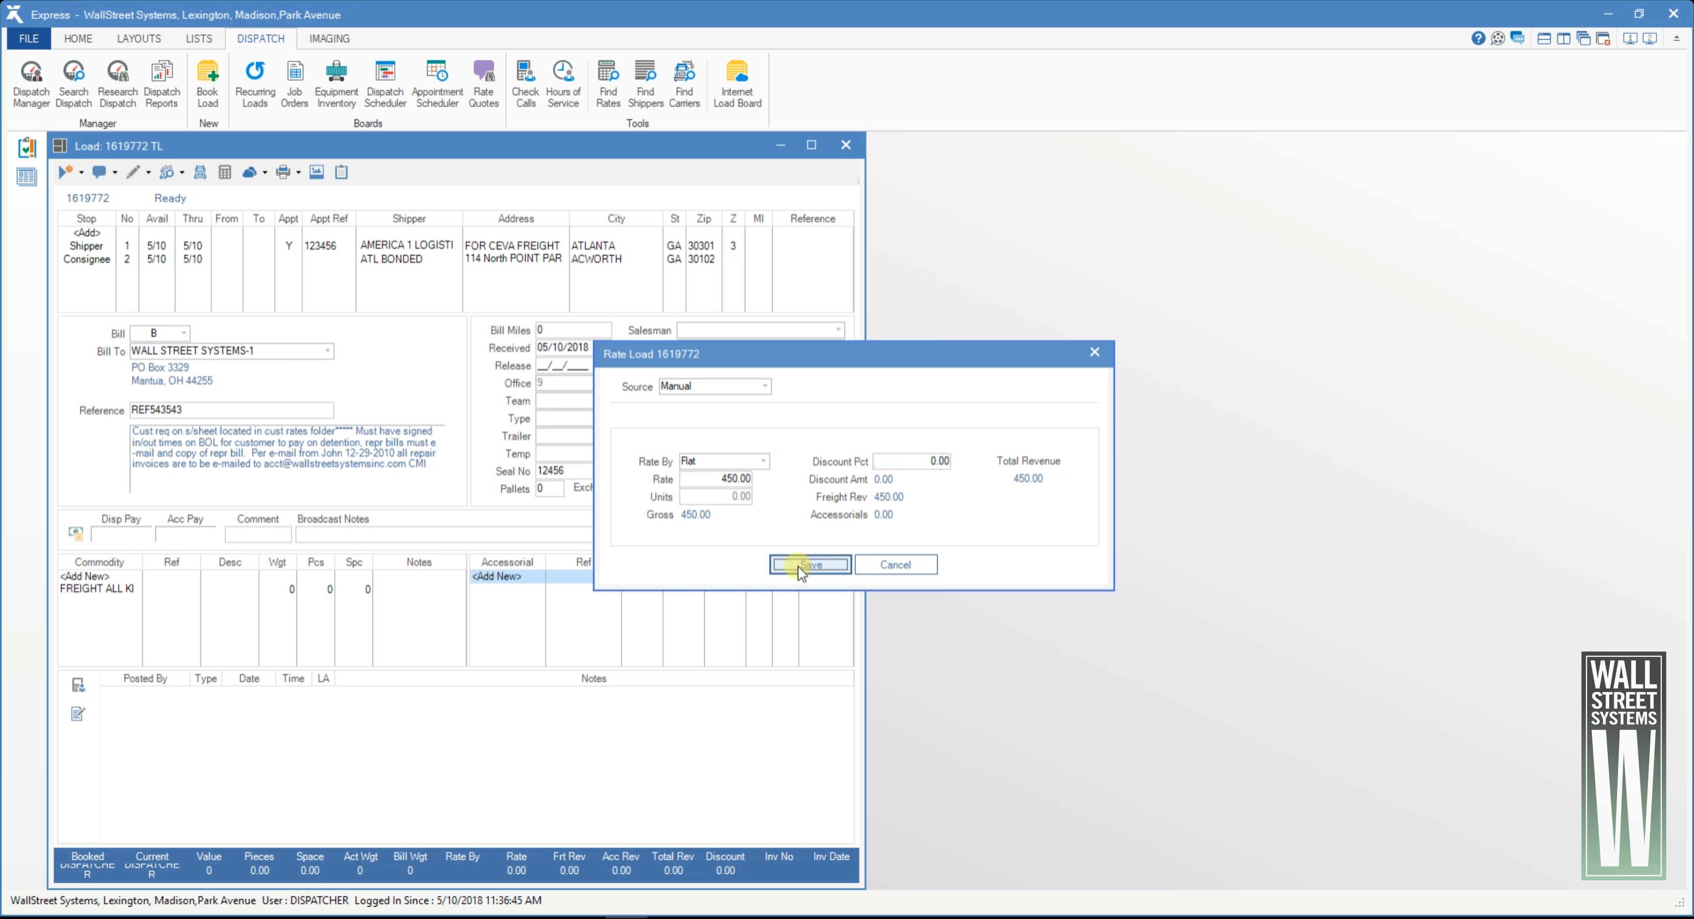
# Add a Fuel Surcharge accessorial from matrix 9 with a rate of 0.20 and 450 units, and save it.
pyautogui.doubleClick(503, 581)
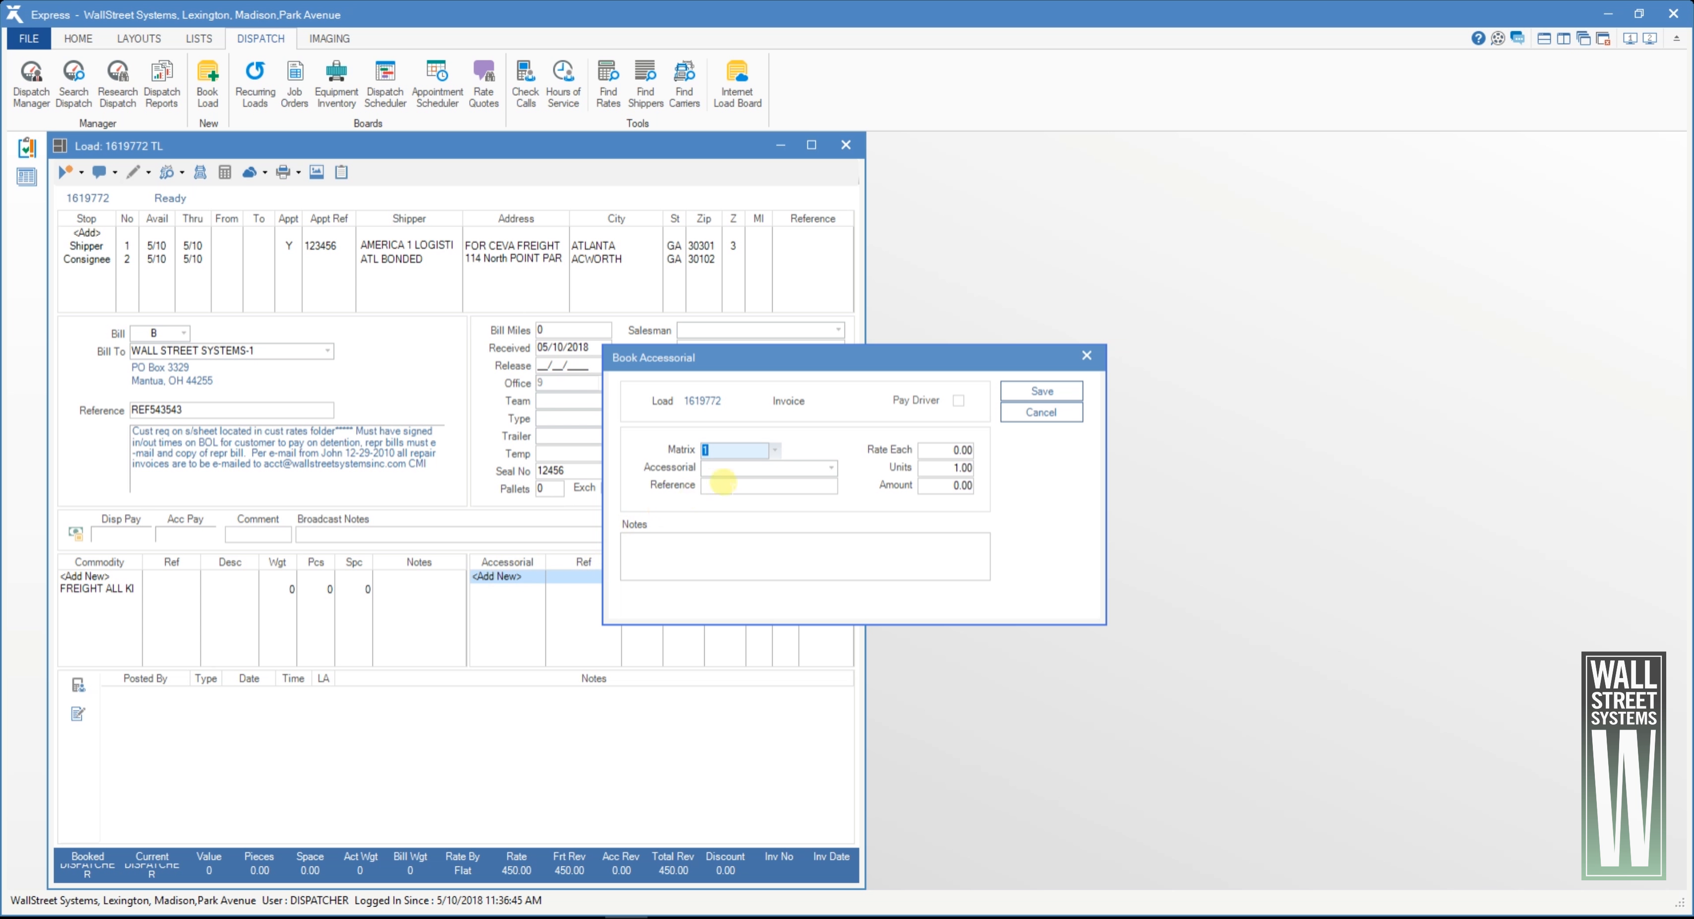
pyautogui.click(776, 450)
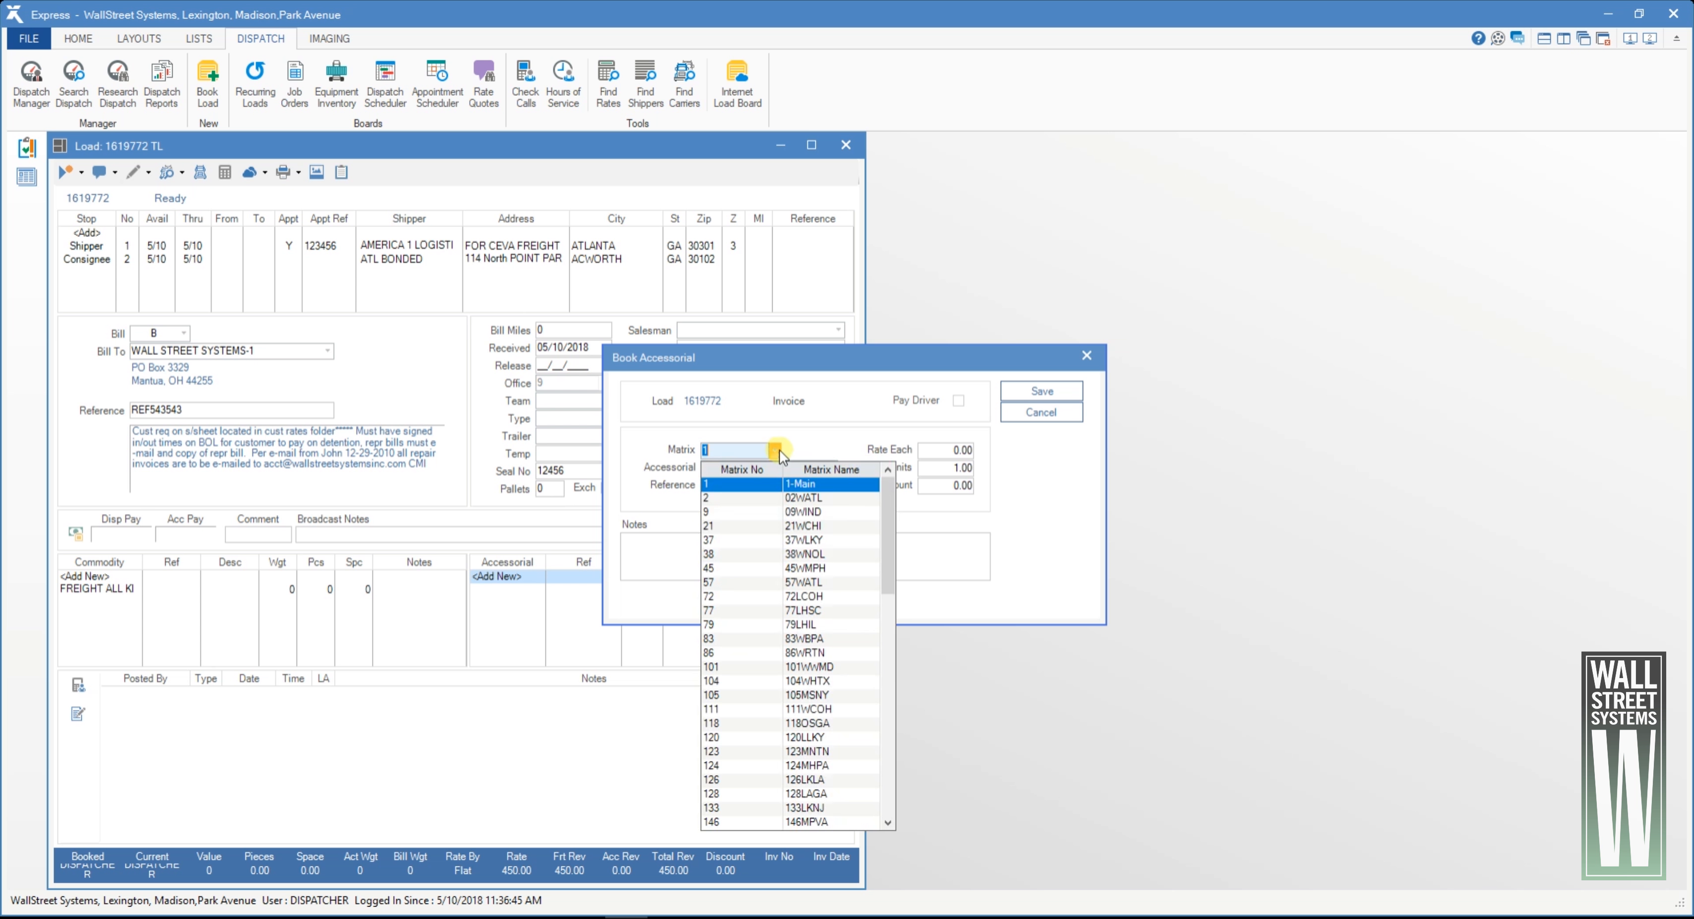
pyautogui.click(762, 512)
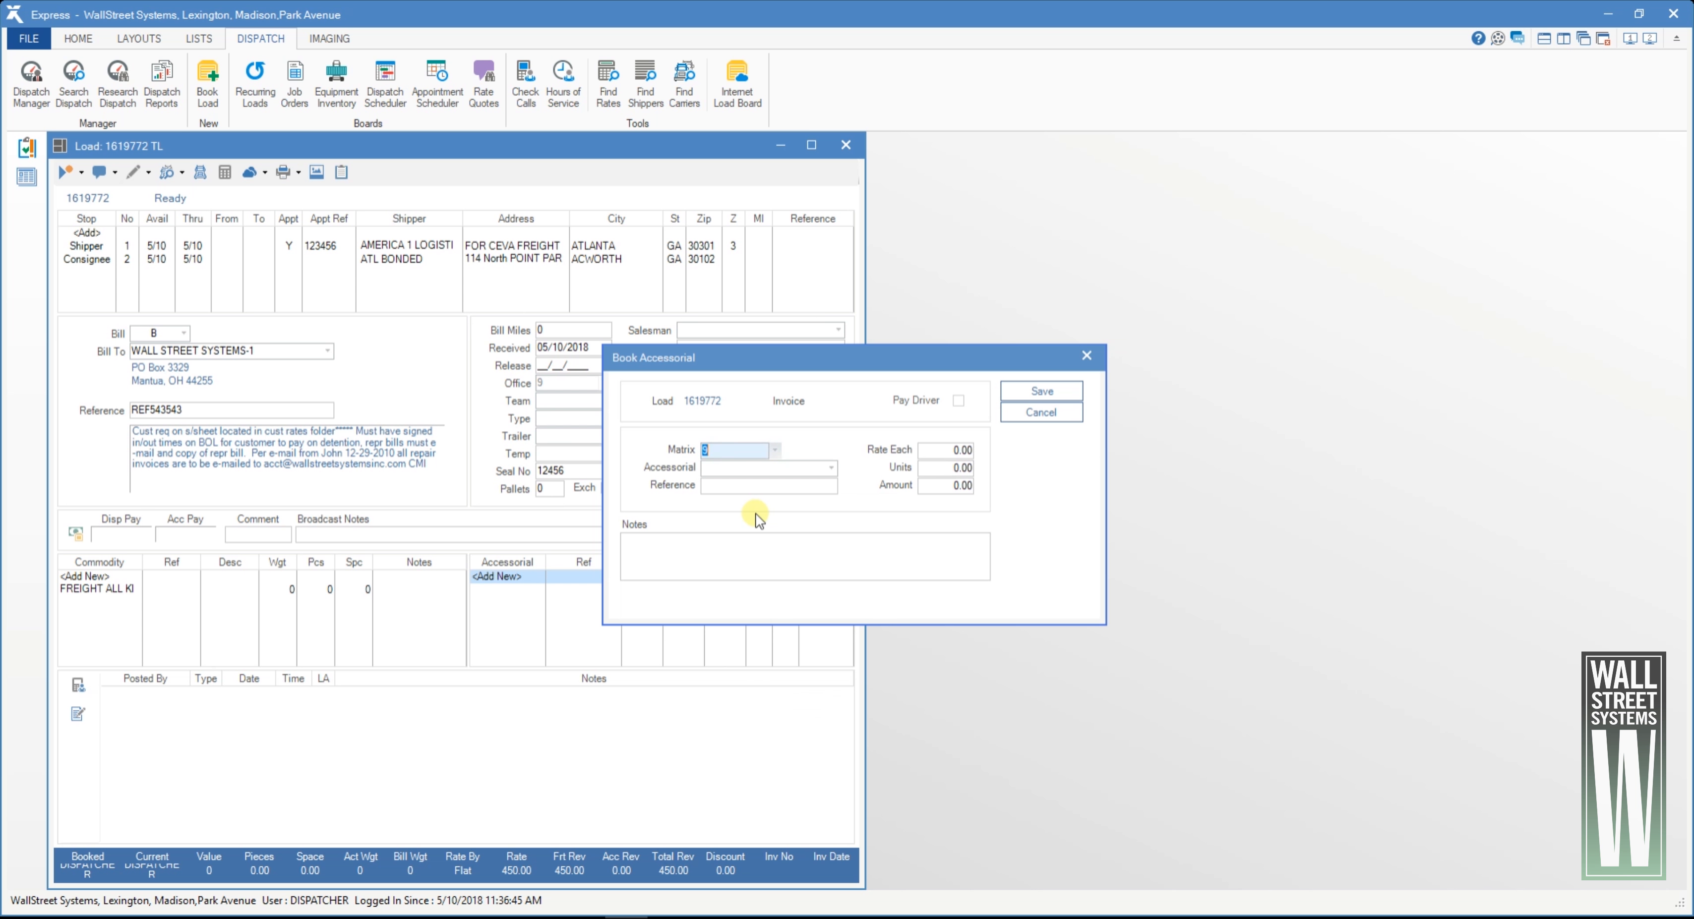
pyautogui.click(831, 468)
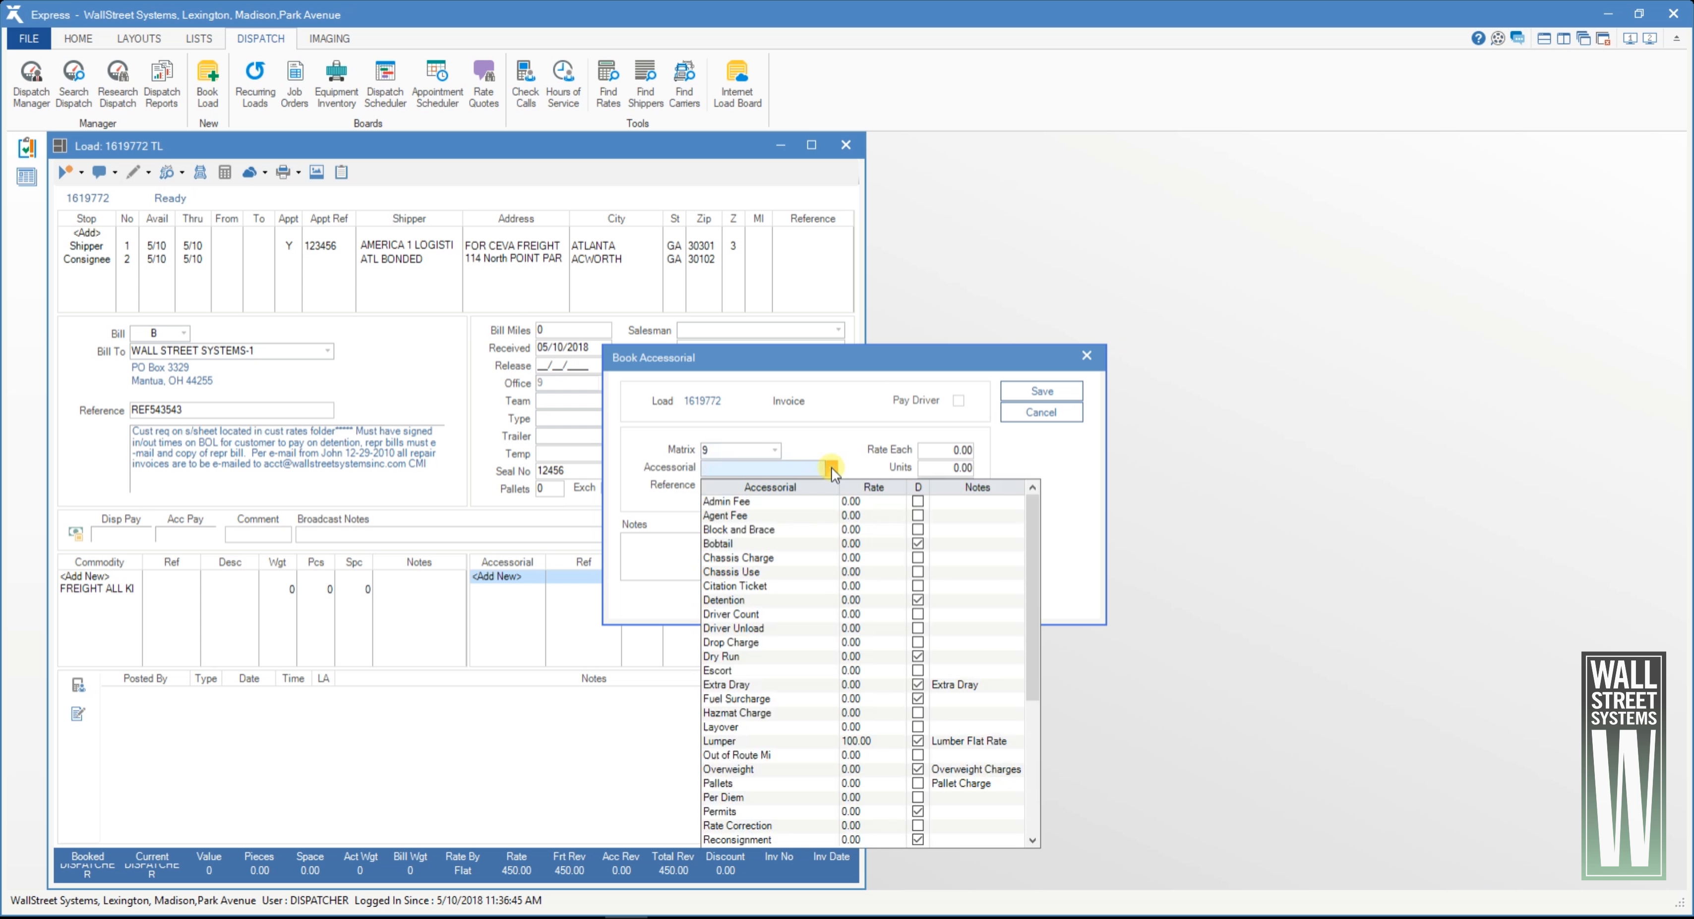
pyautogui.click(791, 698)
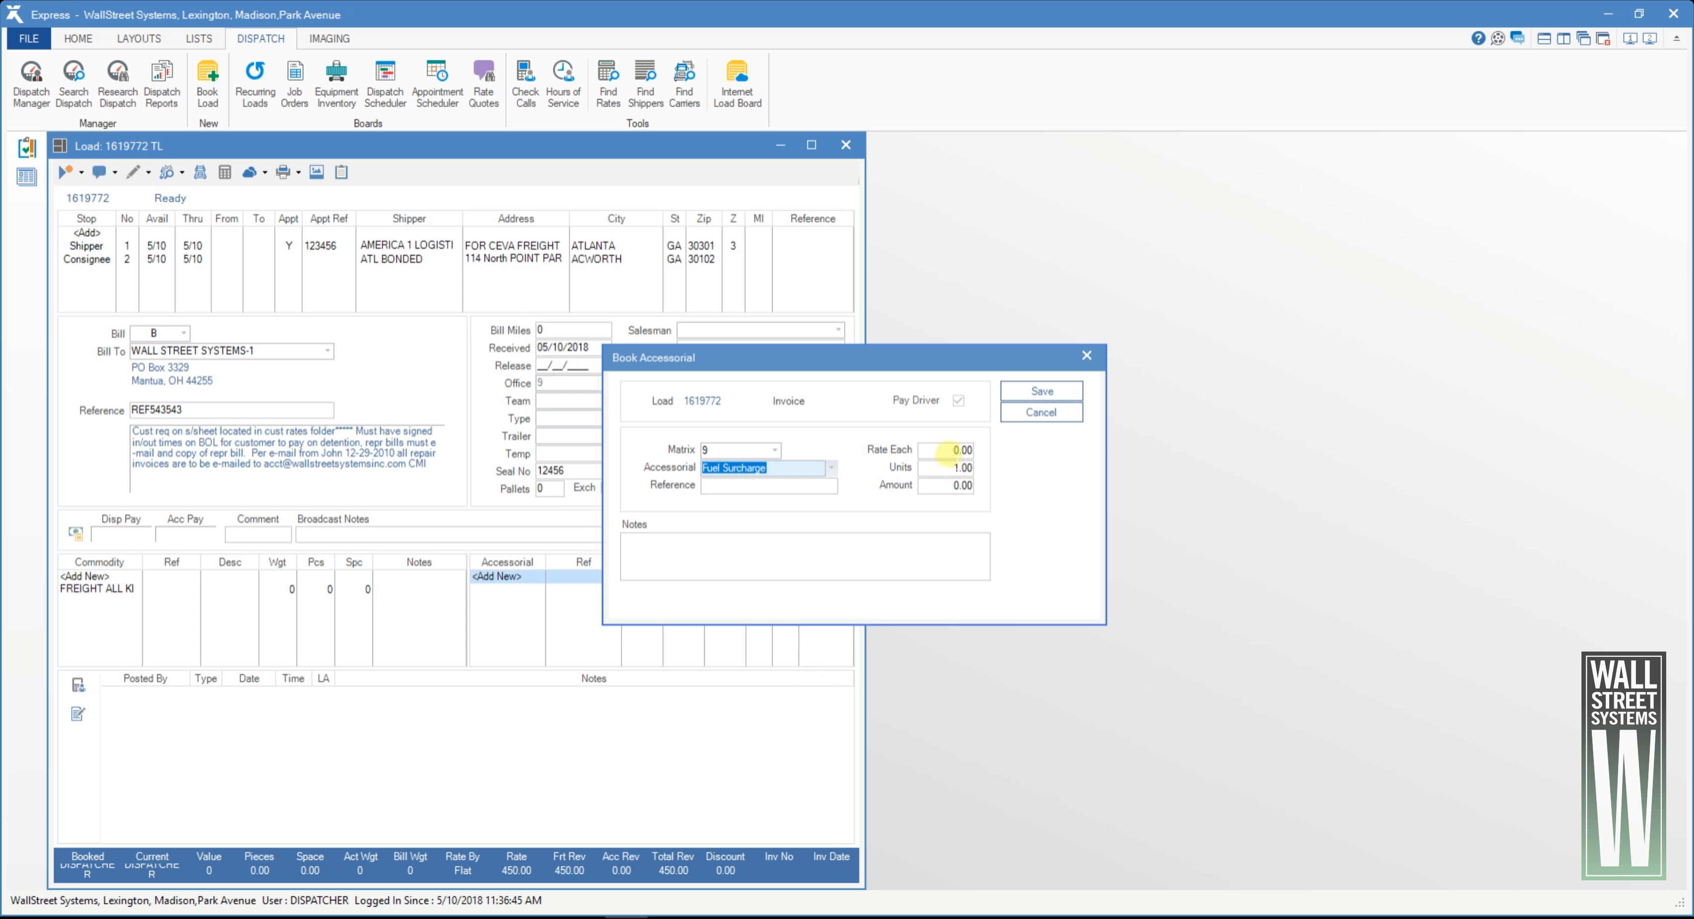
pyautogui.click(947, 451)
pyautogui.write('.20')
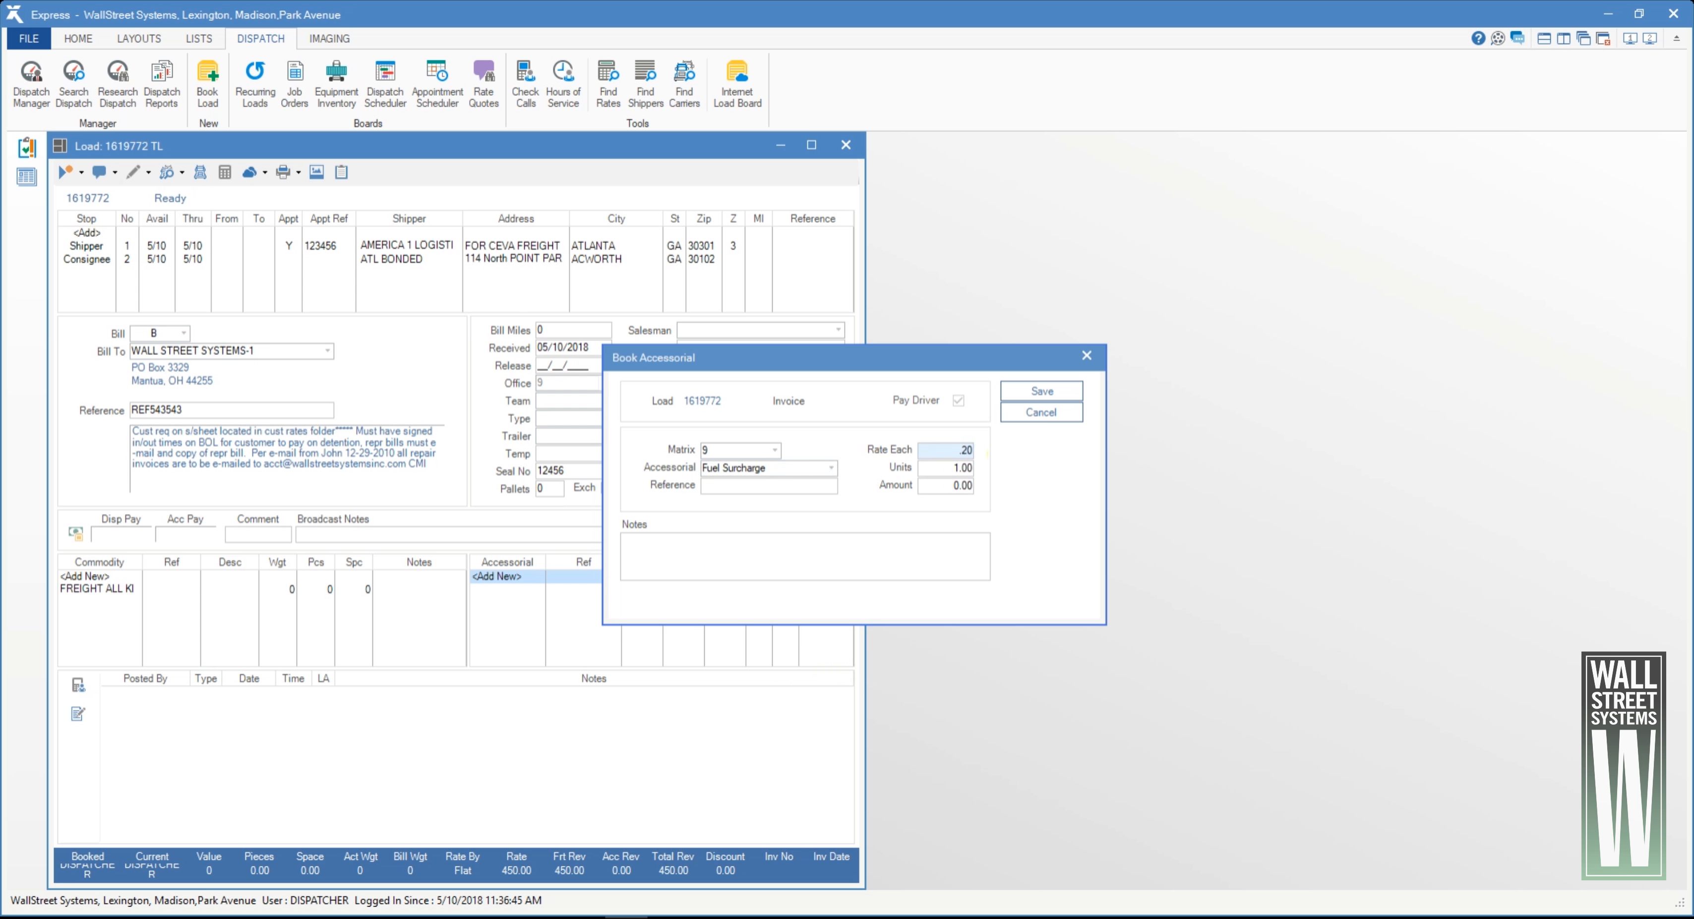
pyautogui.press('Tab')
pyautogui.write('450')
pyautogui.press('Tab')
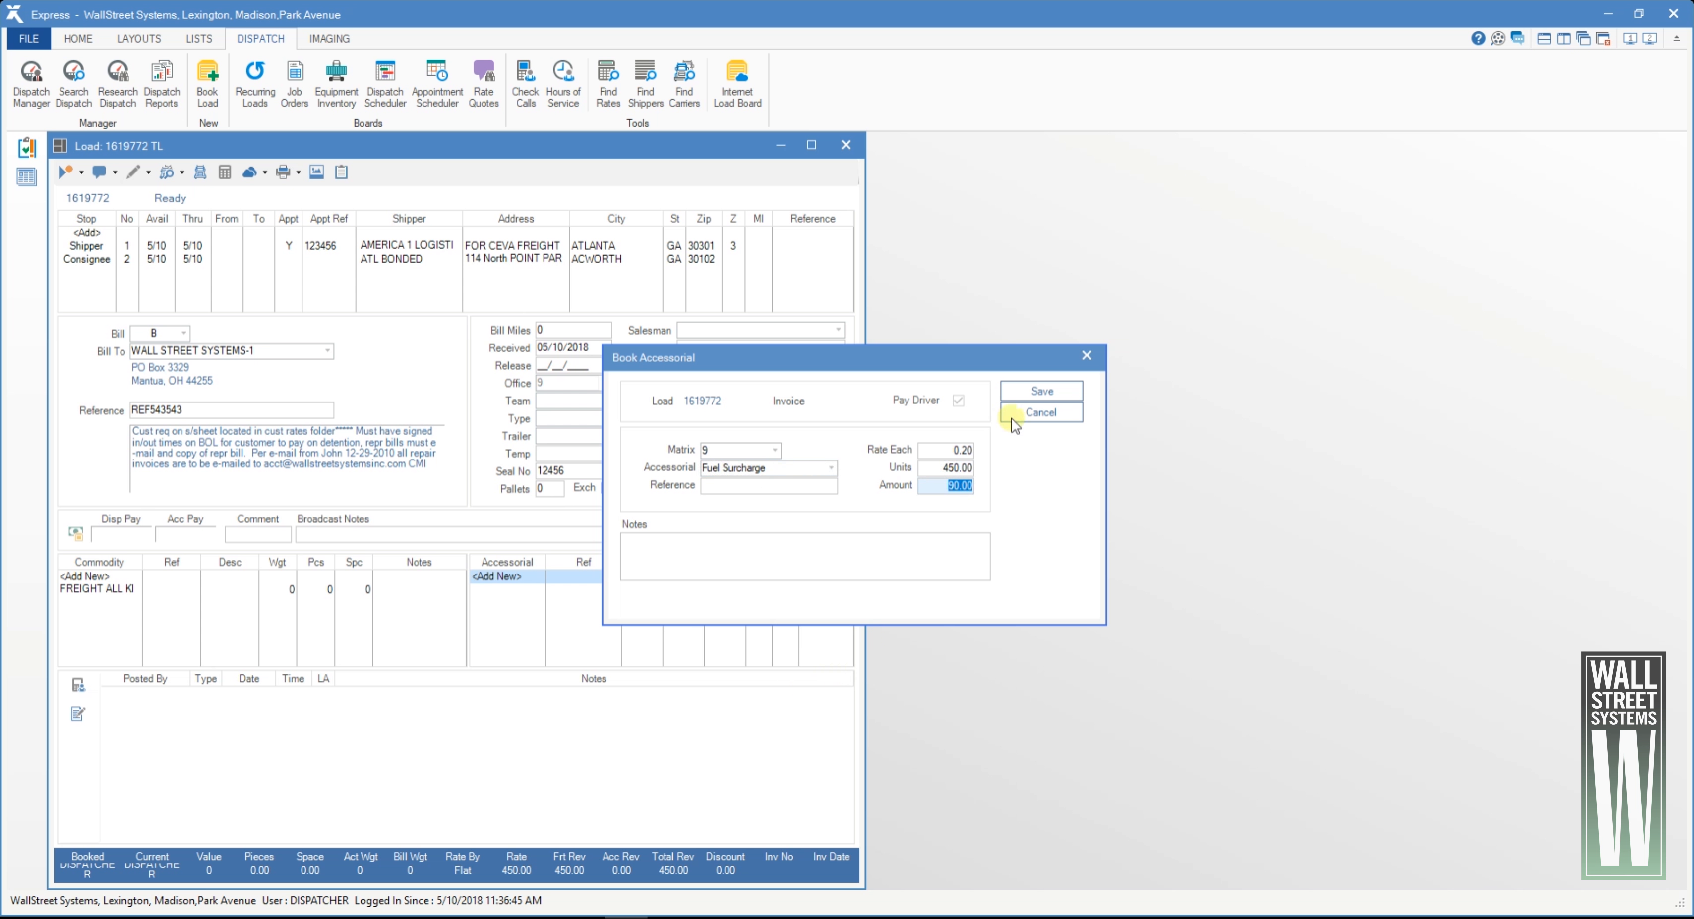
pyautogui.click(1072, 390)
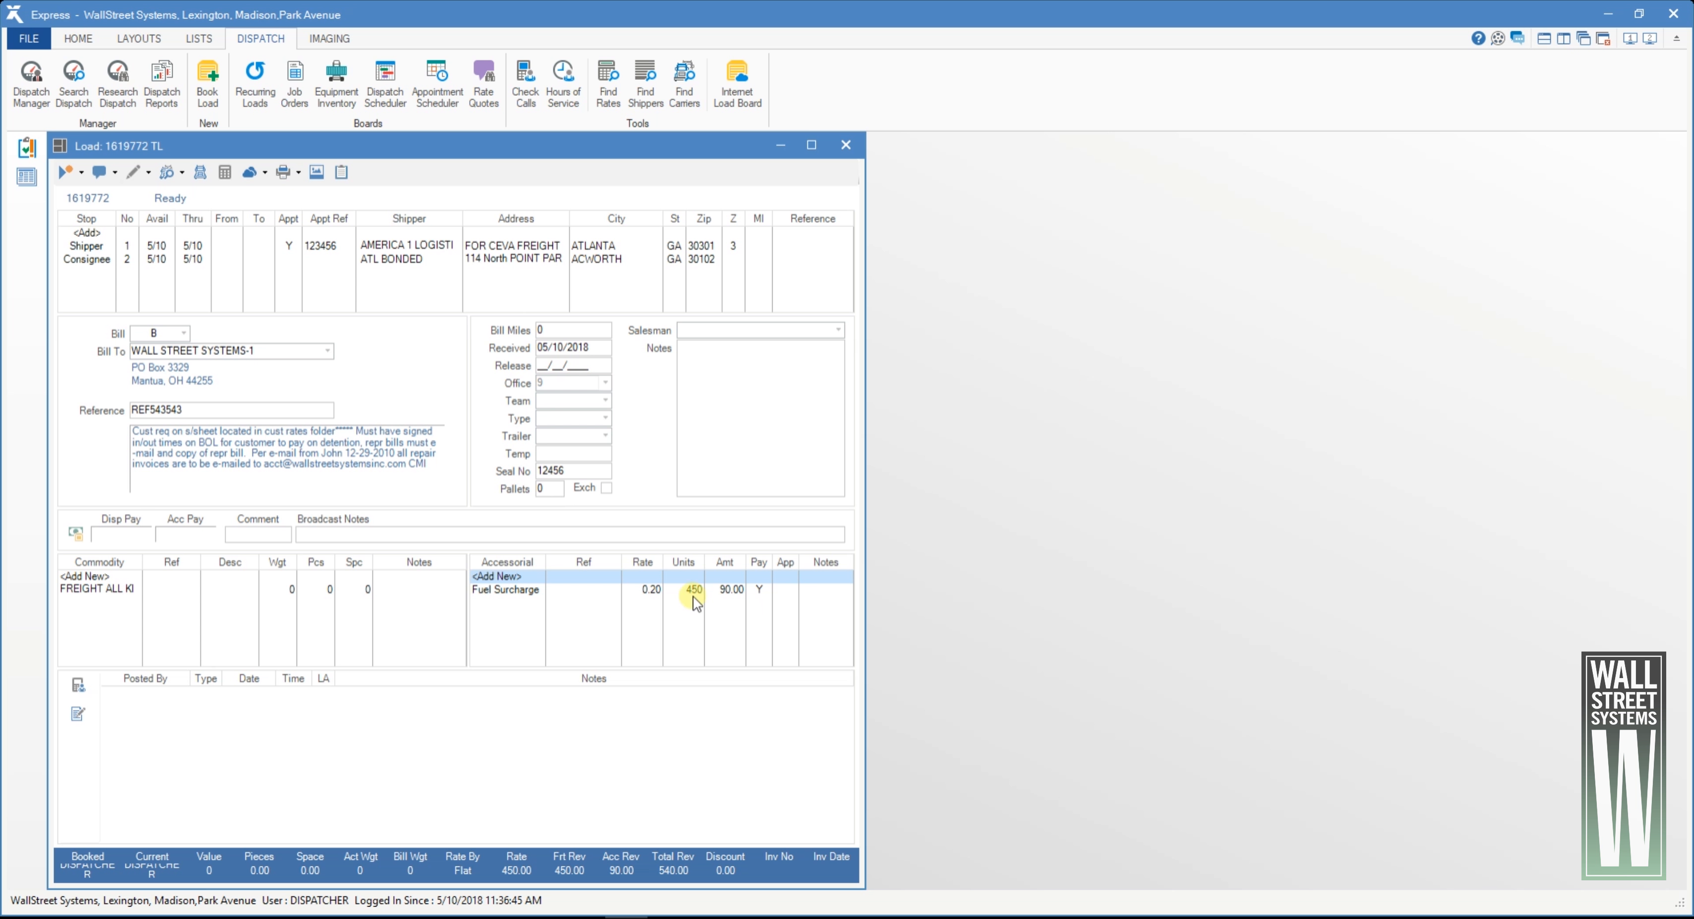
# Close the load and reopen it from the available truckloads in Dispatch Manager.
pyautogui.click(847, 146)
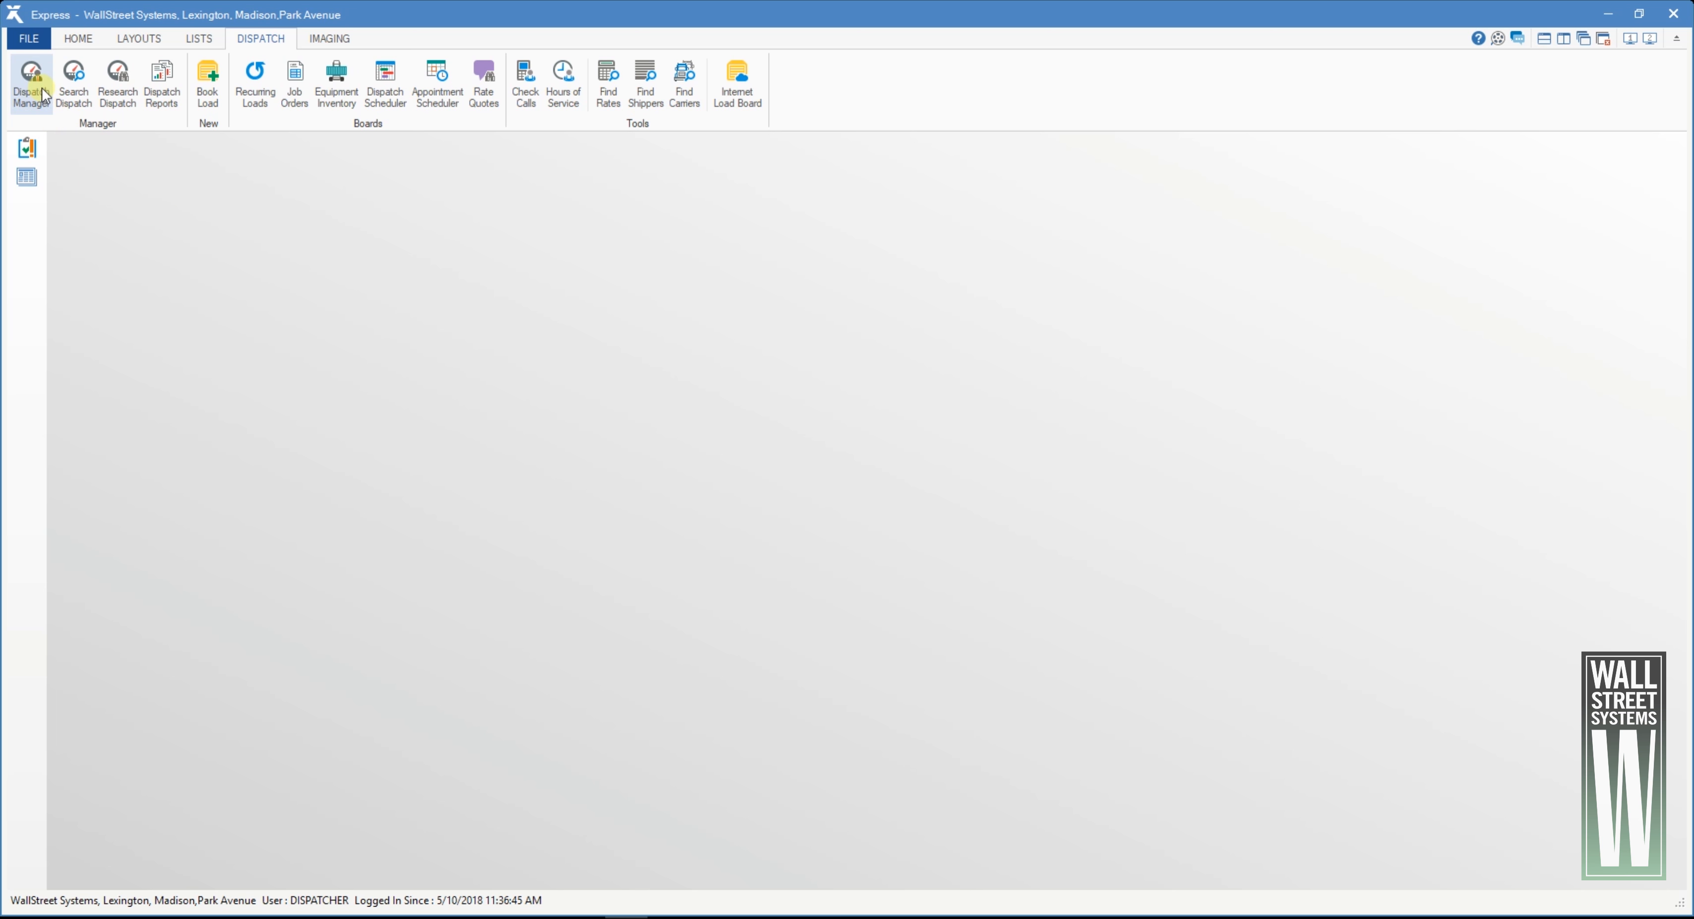
pyautogui.click(41, 87)
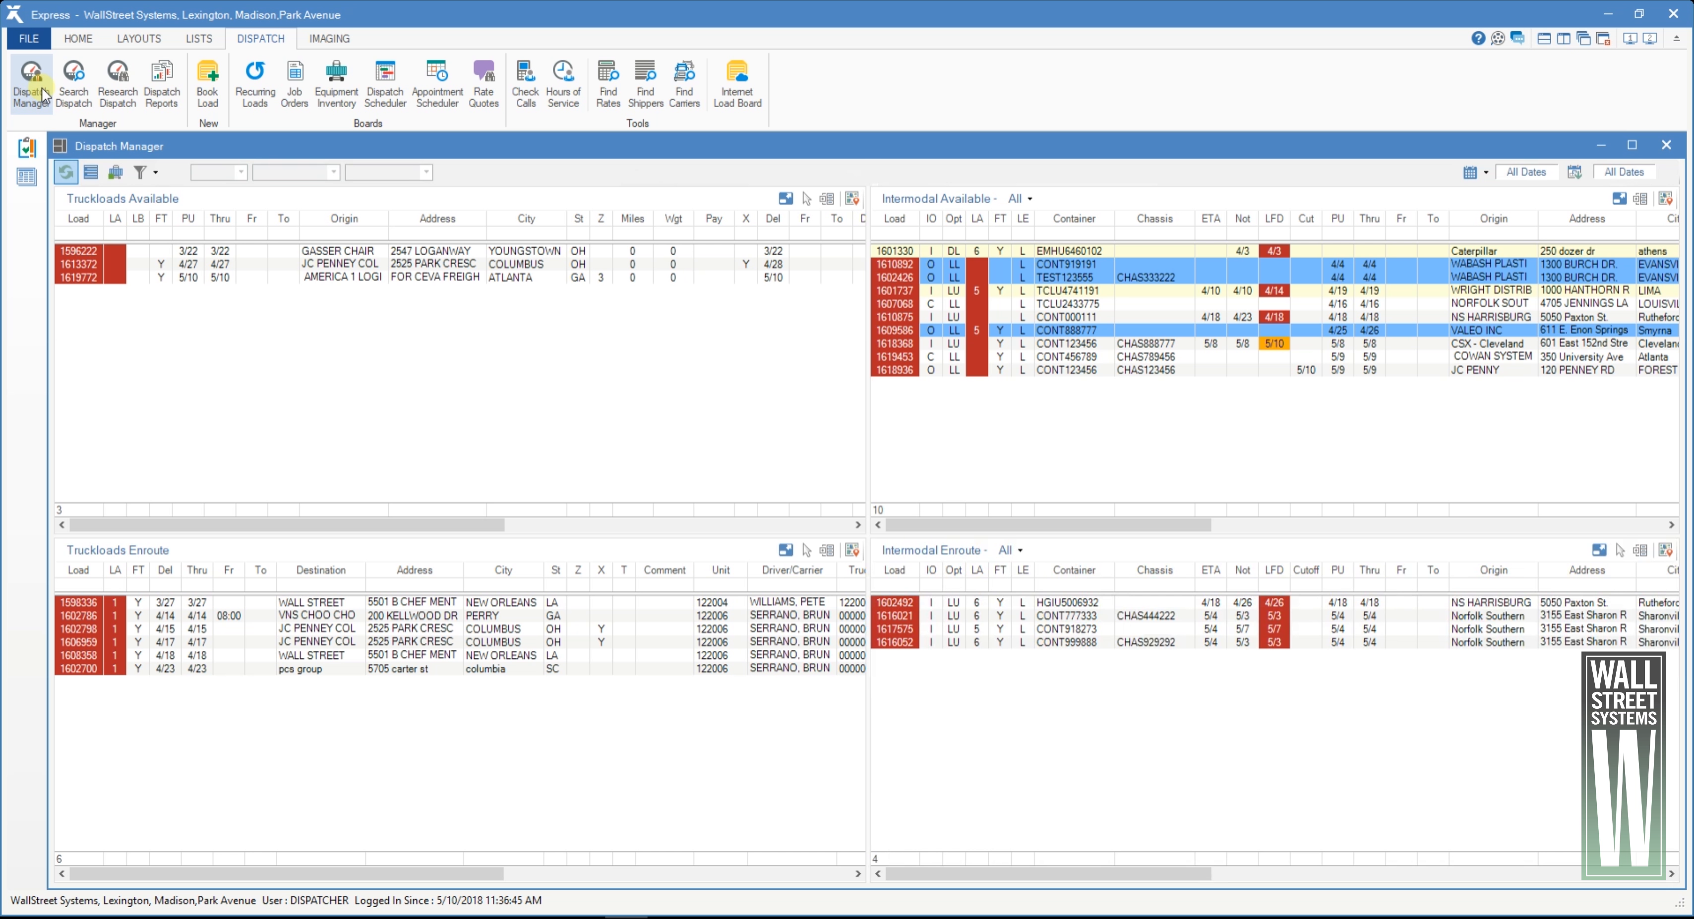
pyautogui.click(113, 278)
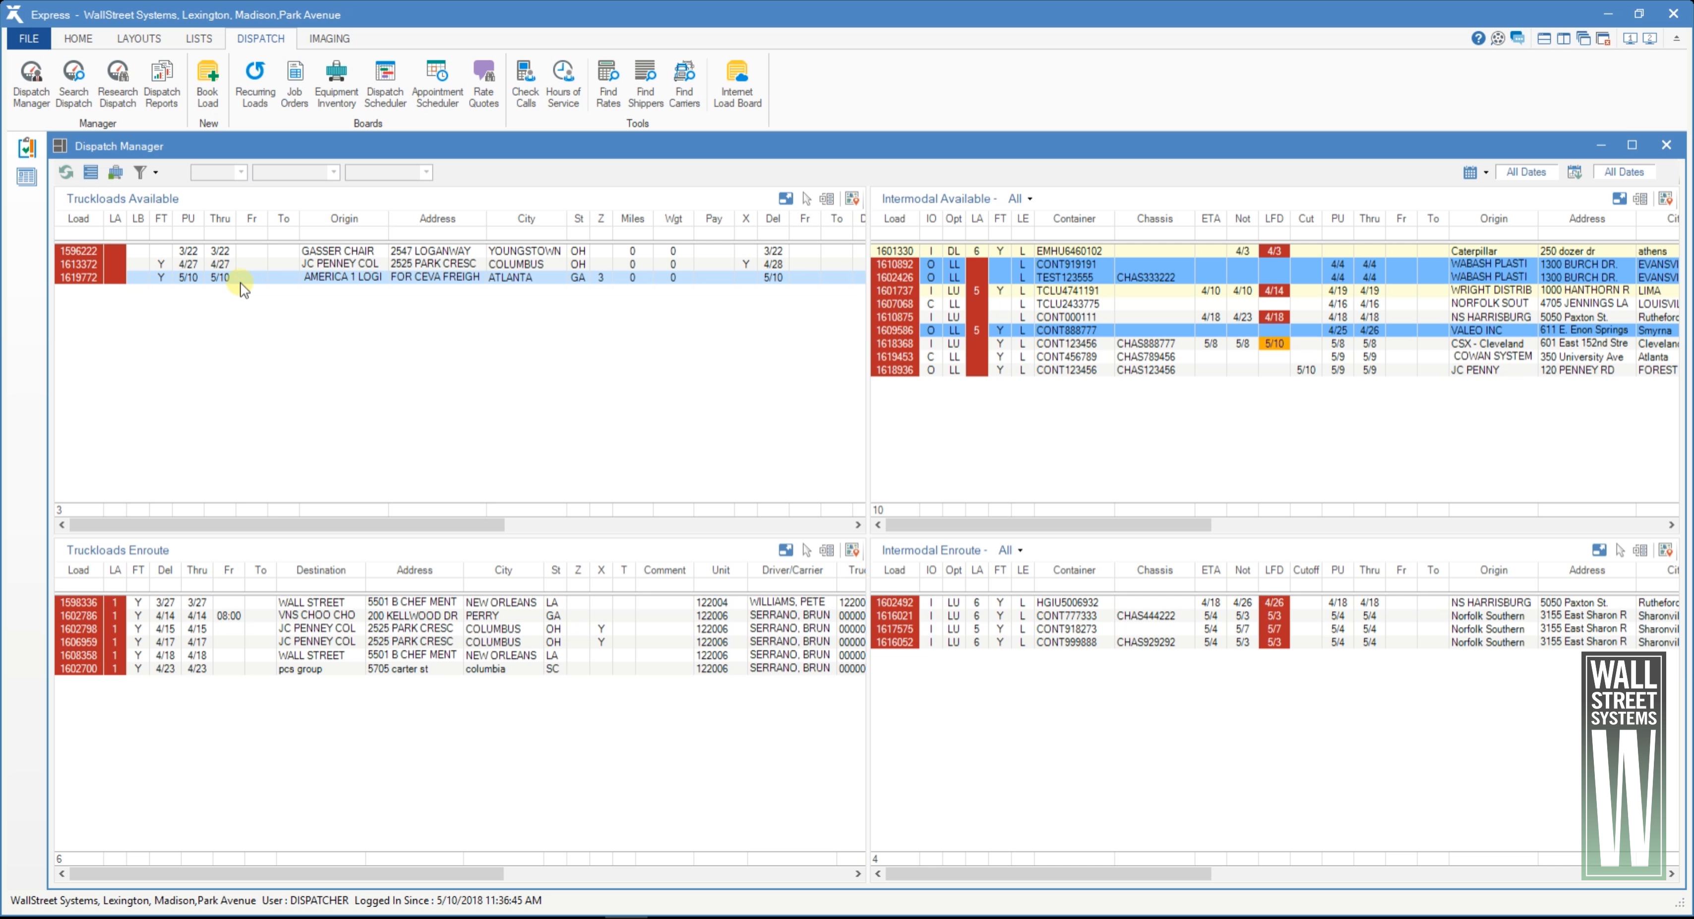
pyautogui.doubleClick(275, 283)
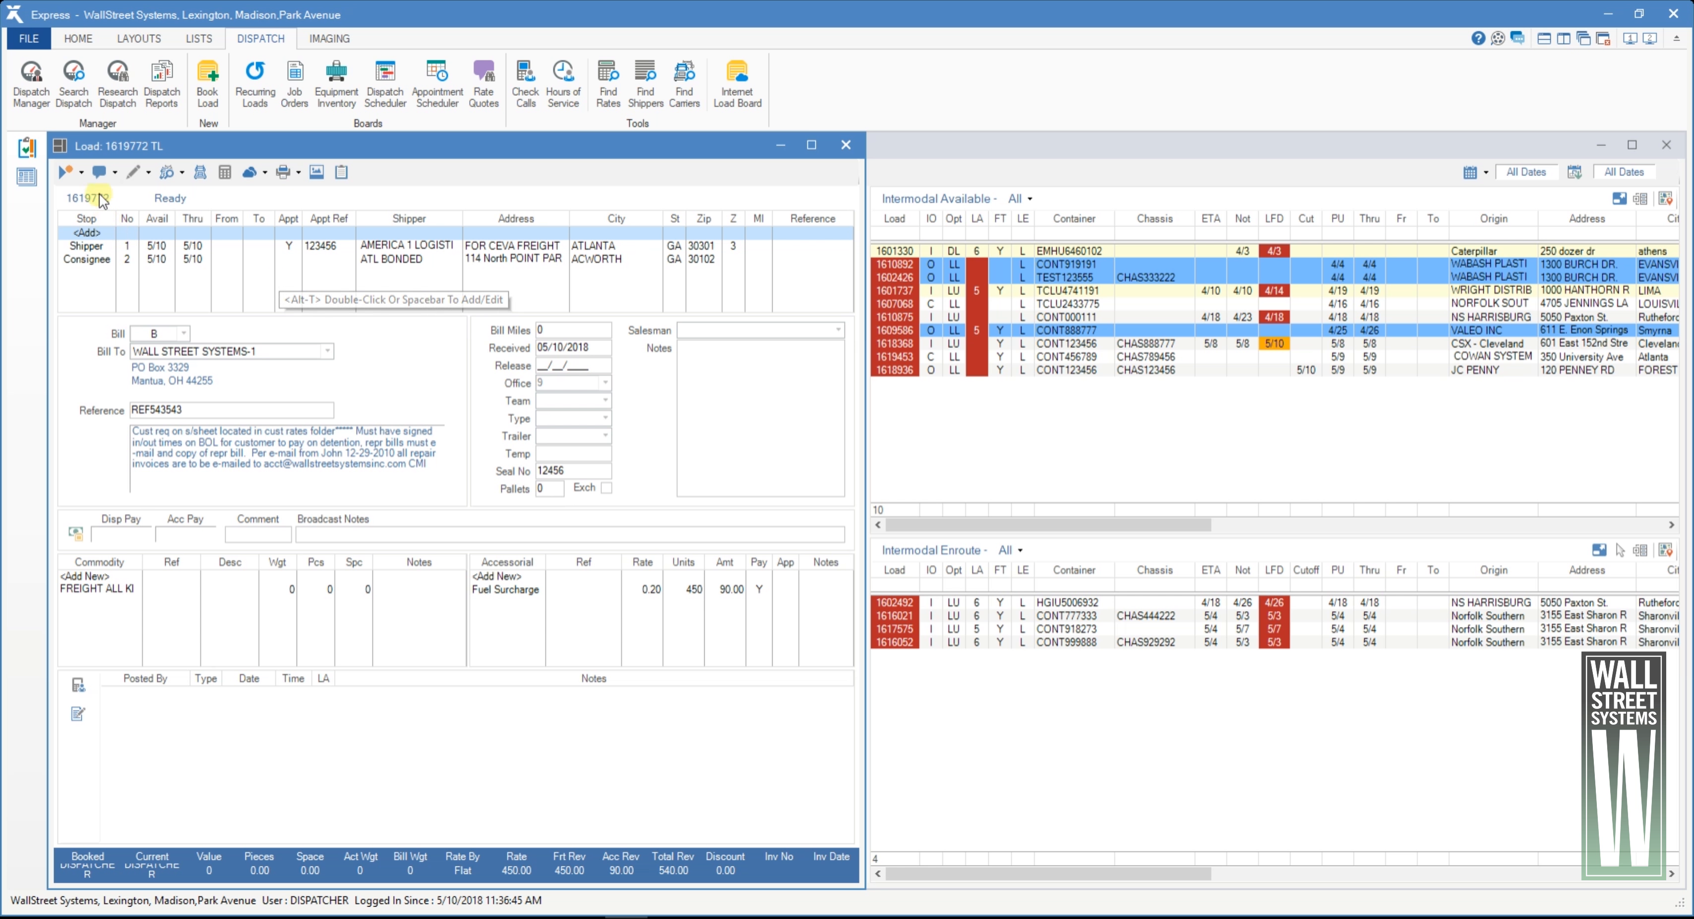
# Set up duplicating the load with reference numbers and images copied and freight tracking posted, and close the dialog without processing.
pyautogui.click(79, 173)
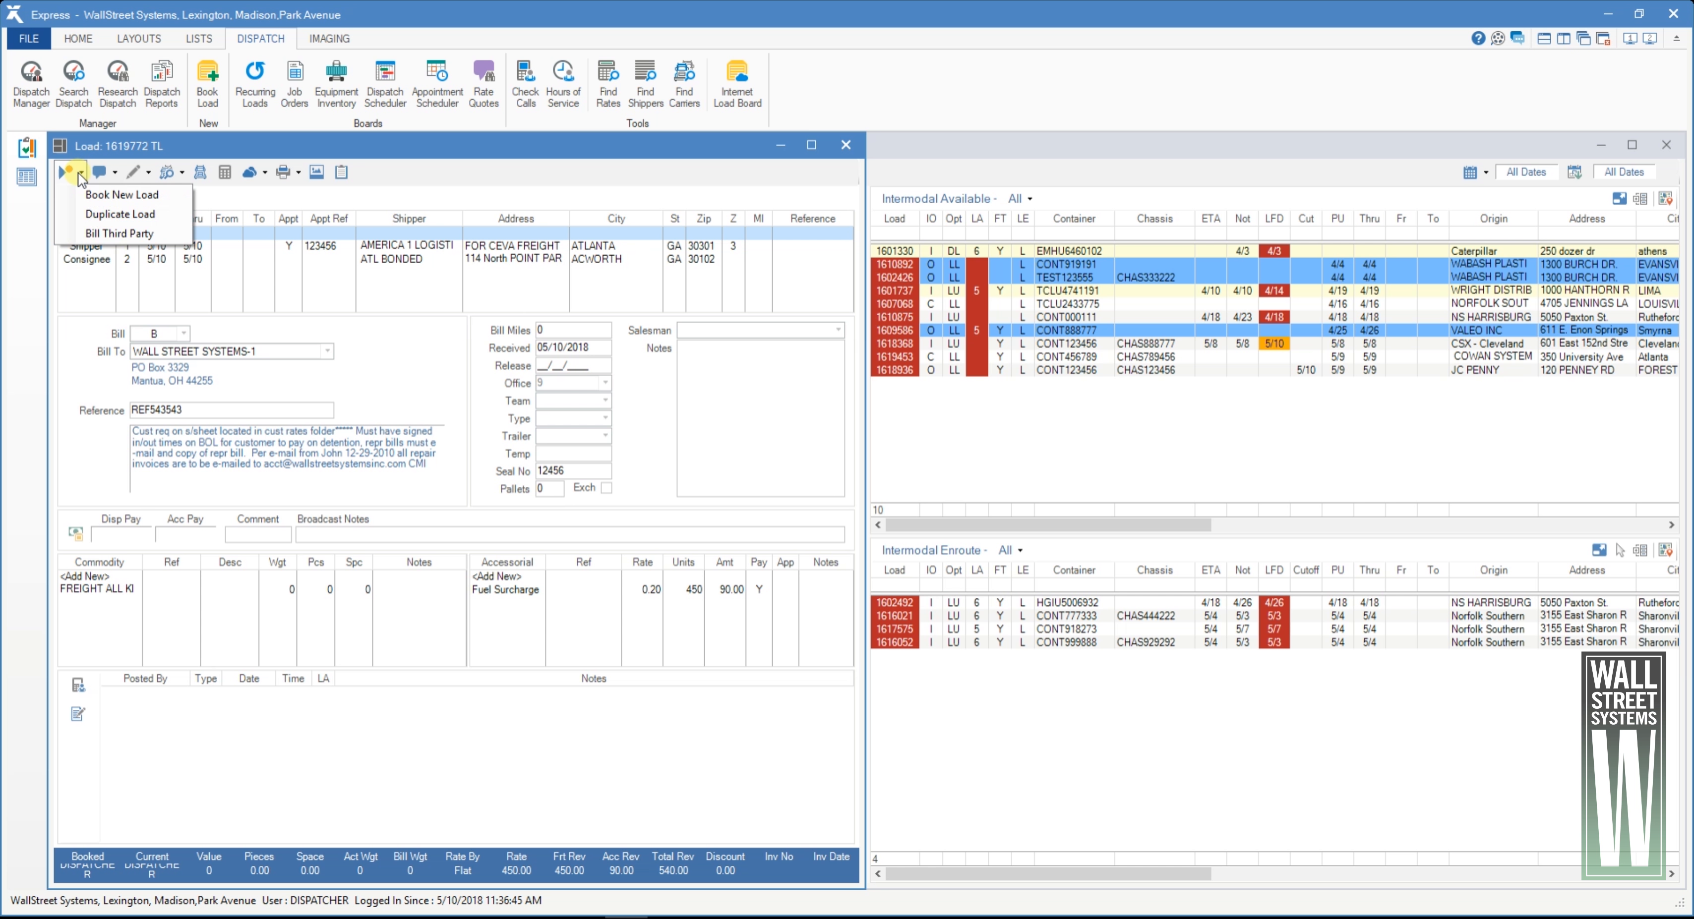
pyautogui.click(109, 216)
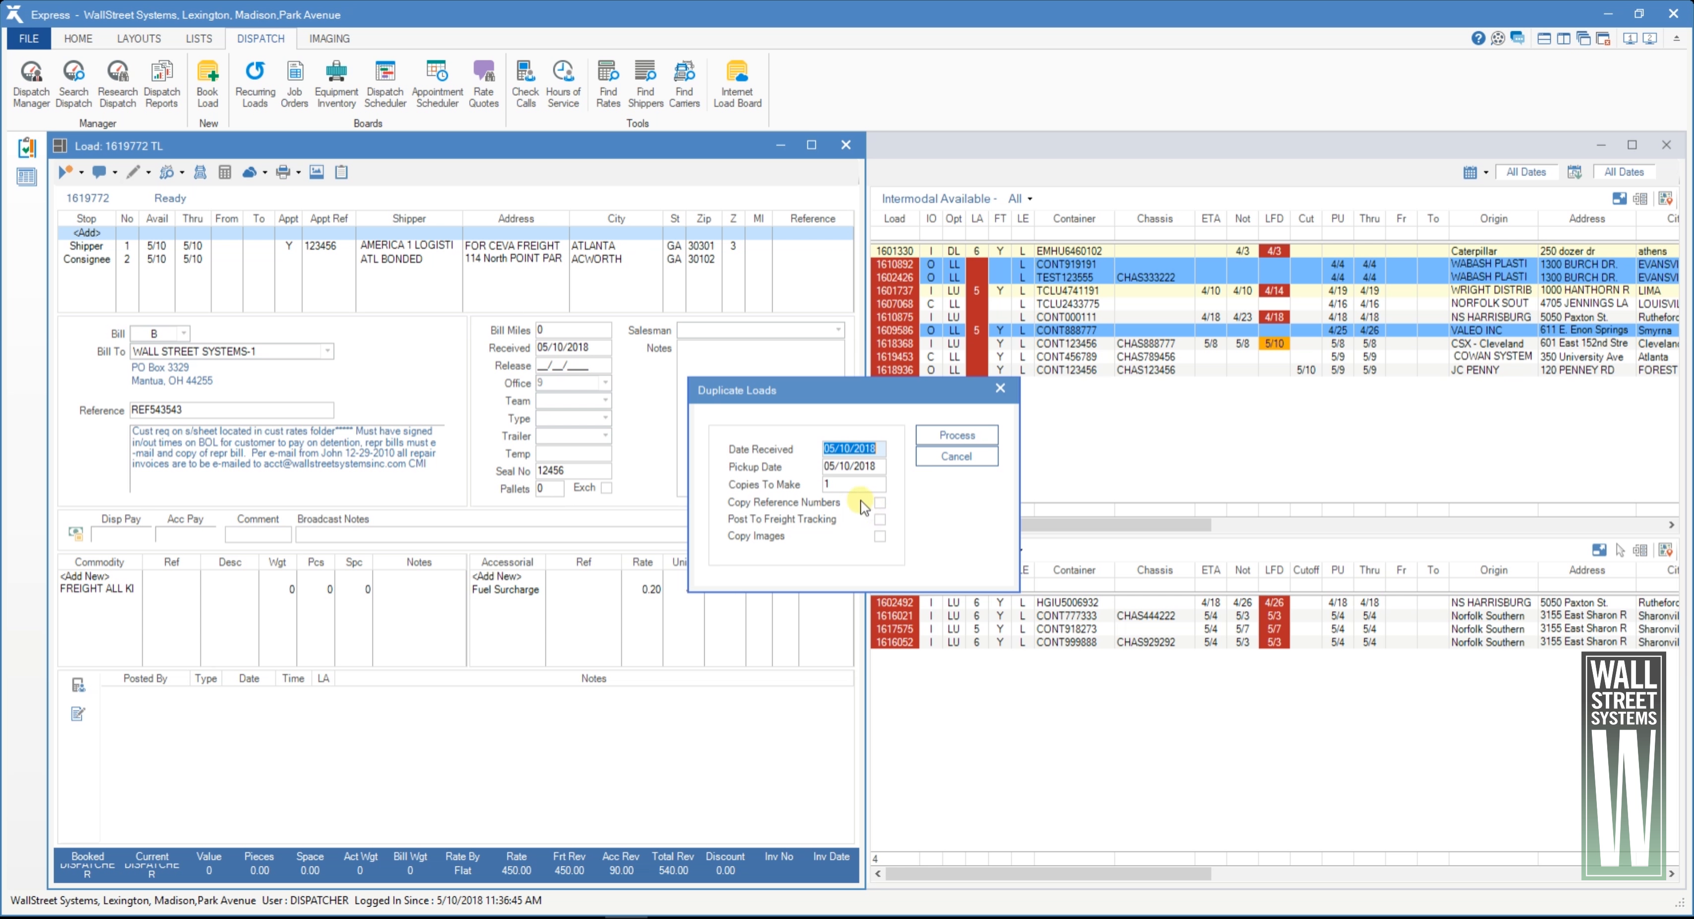
pyautogui.click(851, 484)
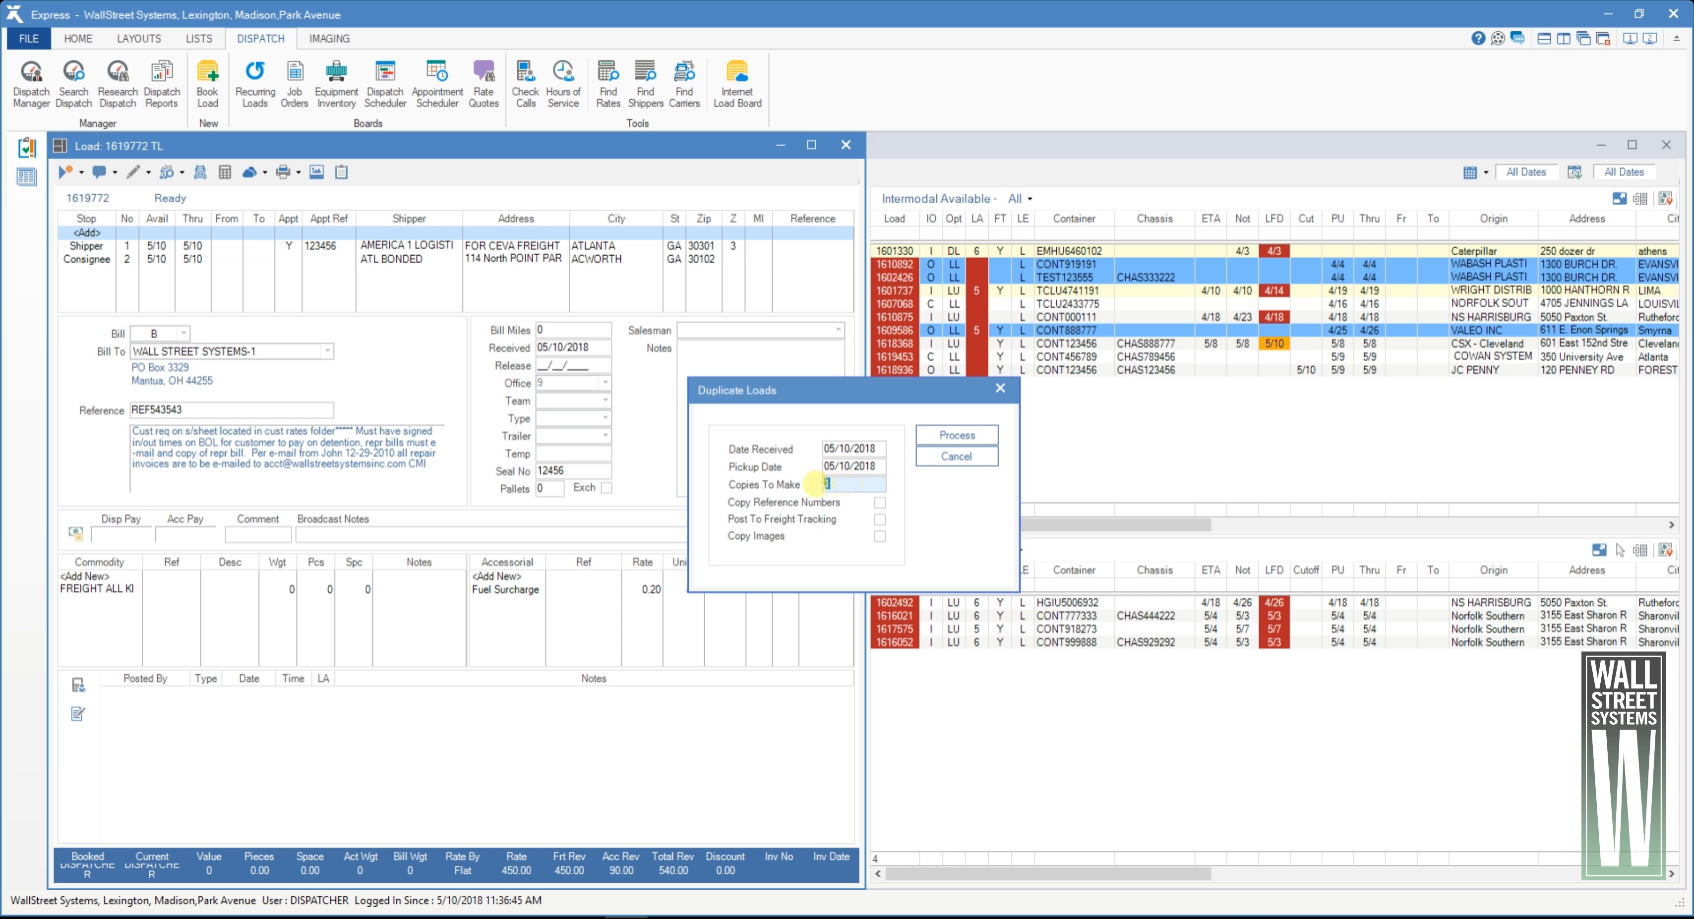
pyautogui.click(879, 504)
pyautogui.click(881, 520)
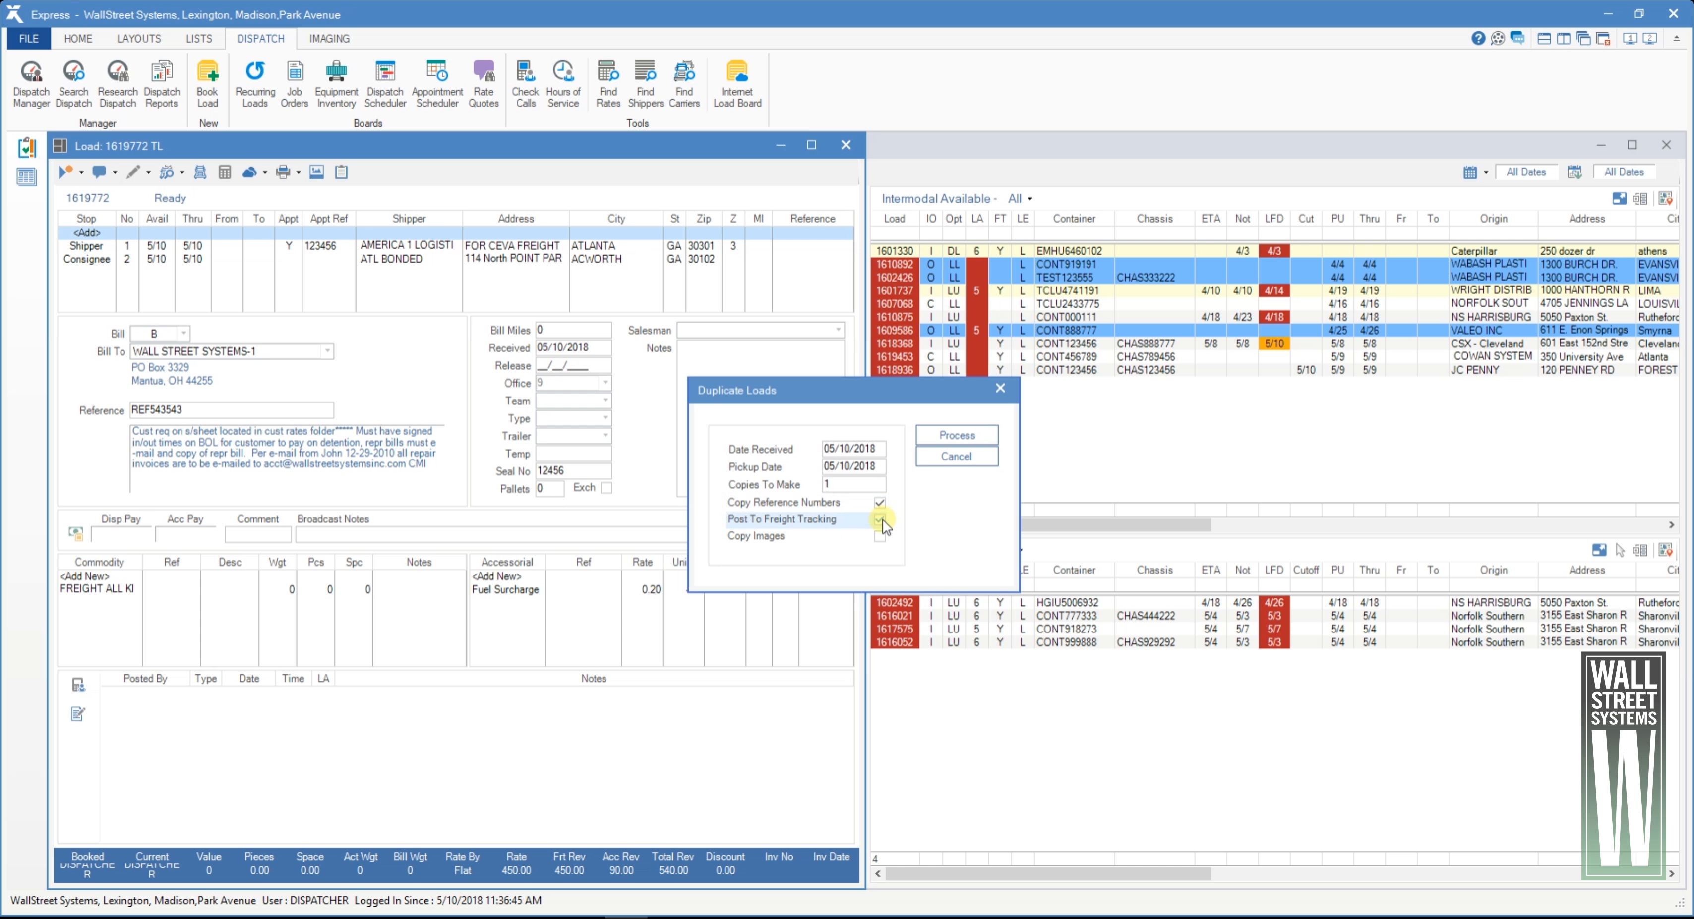
pyautogui.click(881, 537)
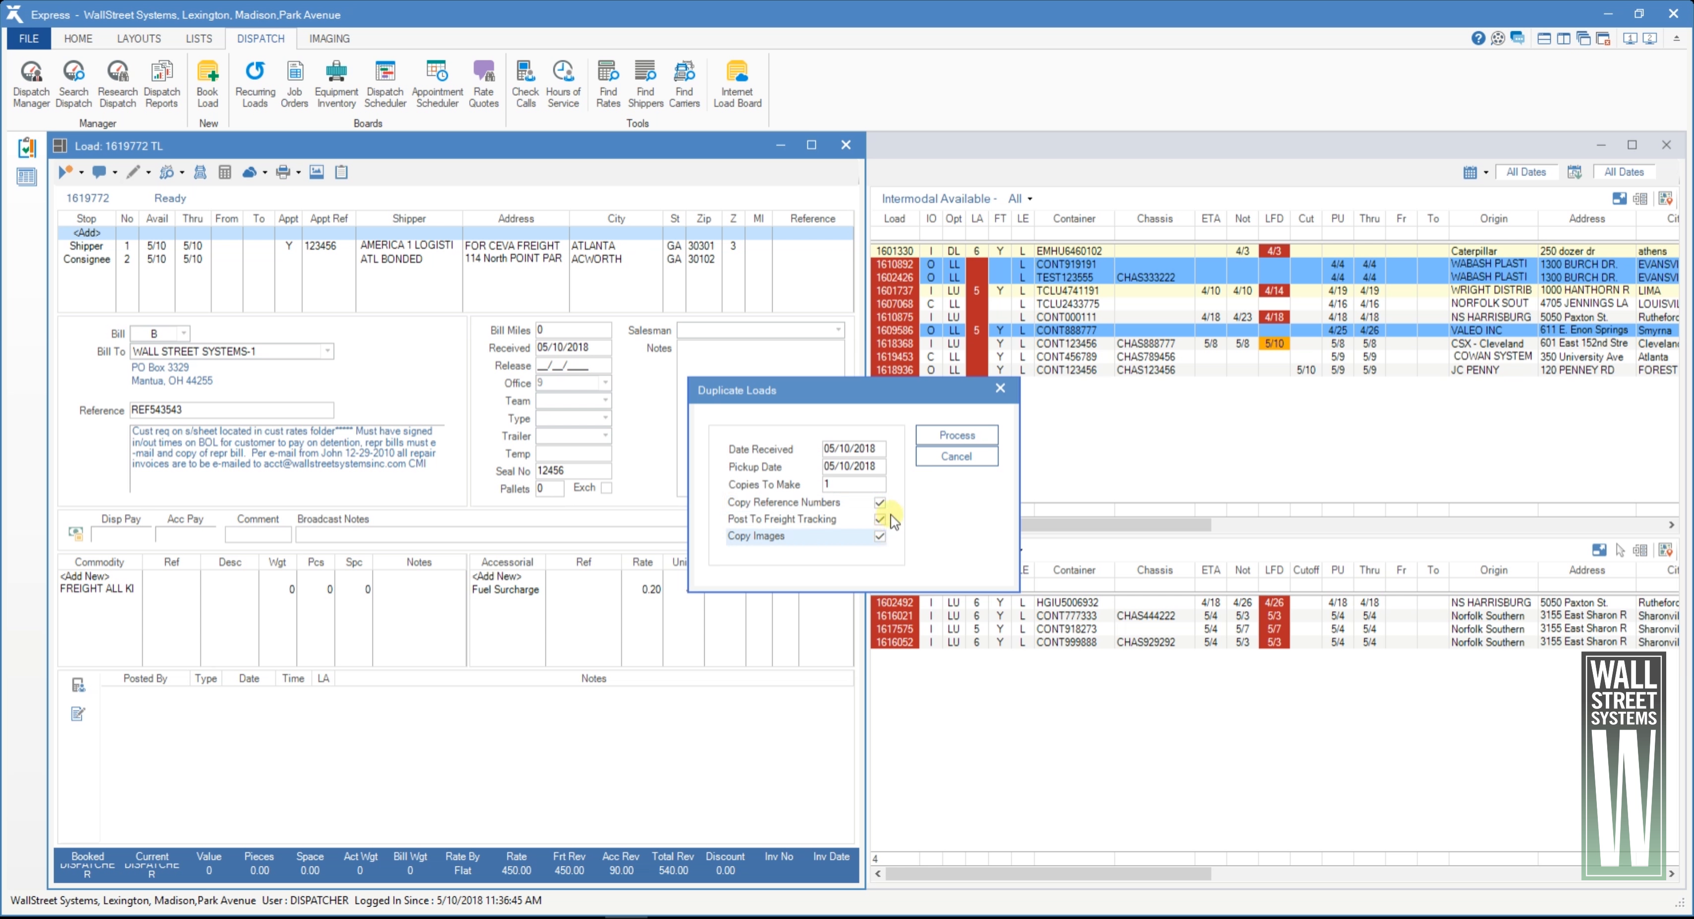
pyautogui.click(1016, 393)
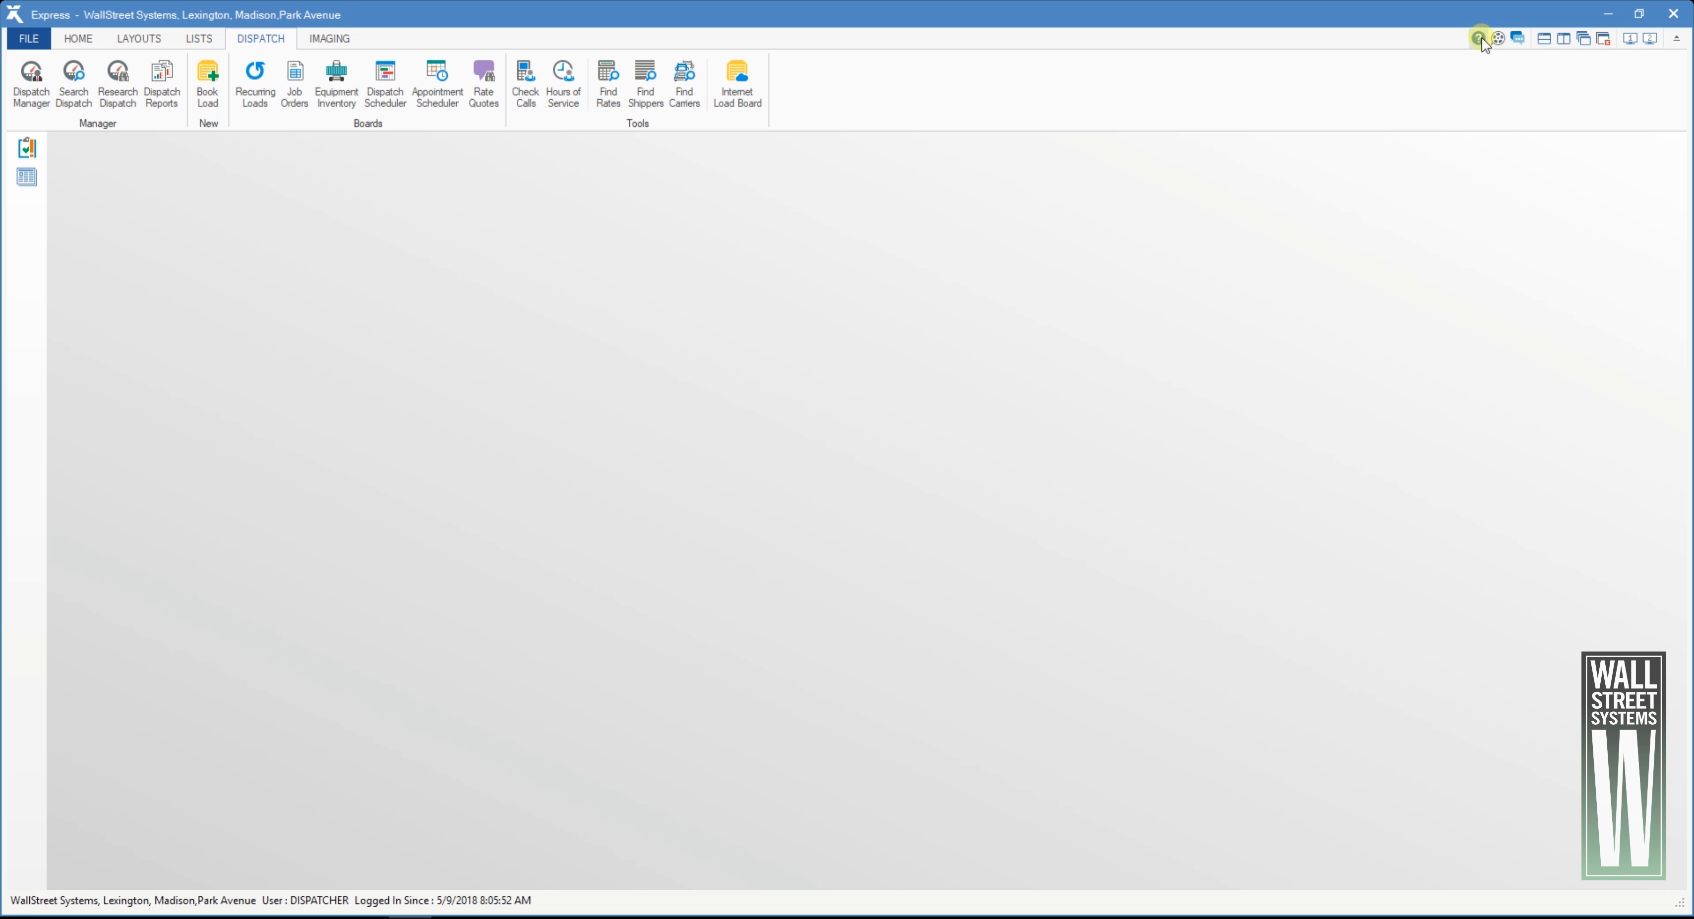
pyautogui.press('F1')
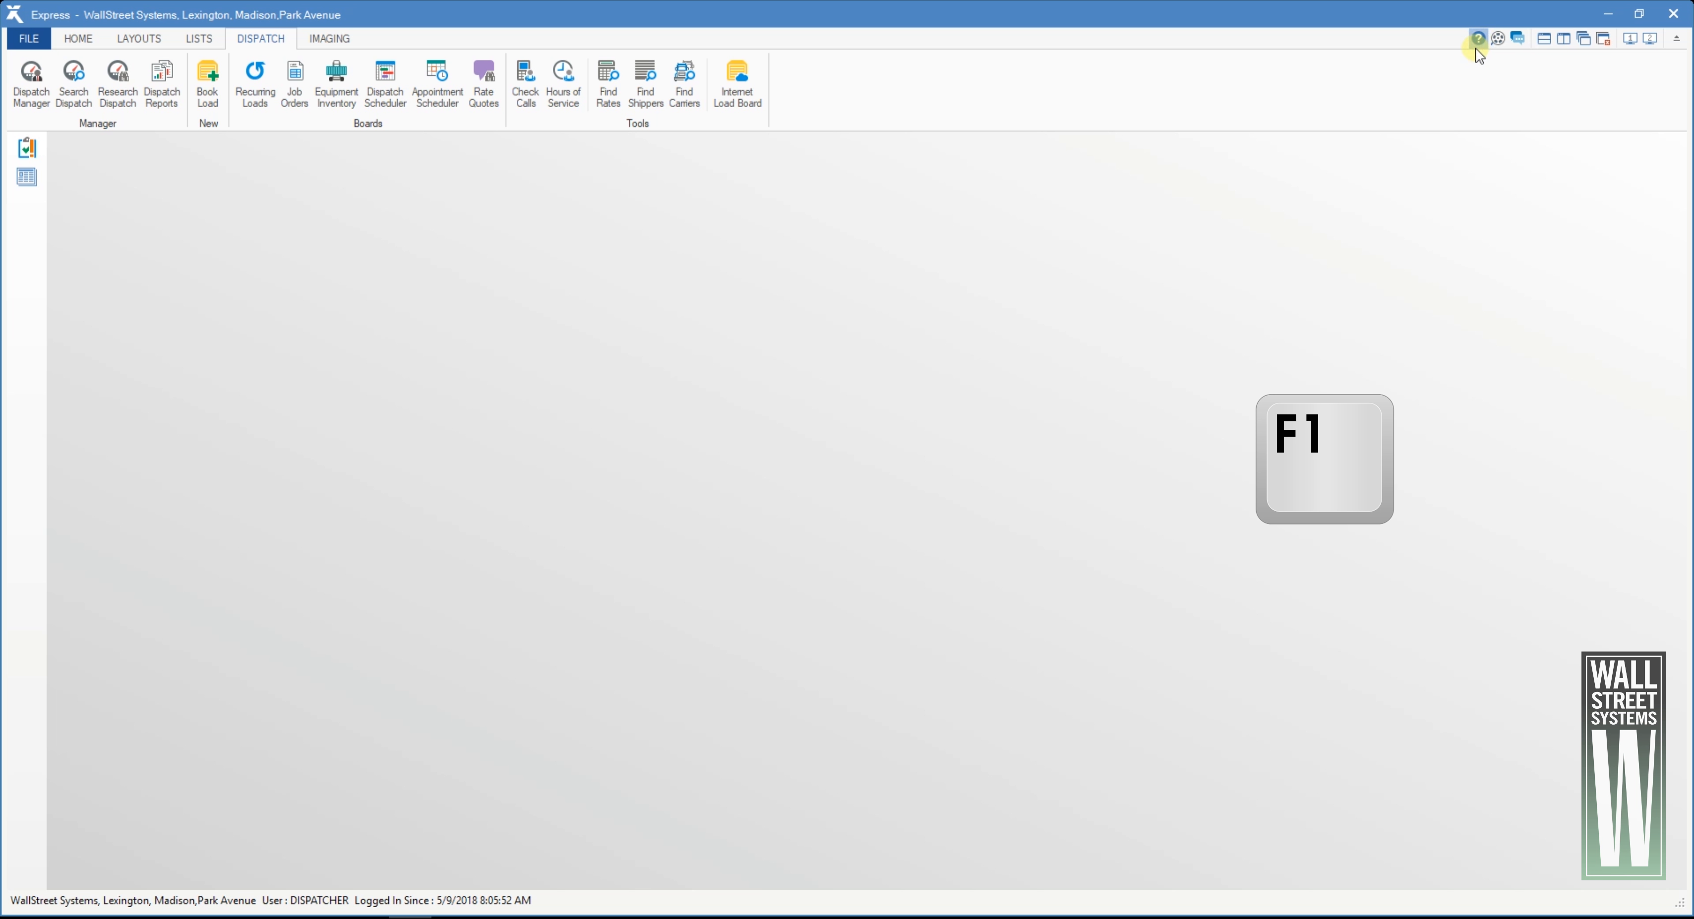